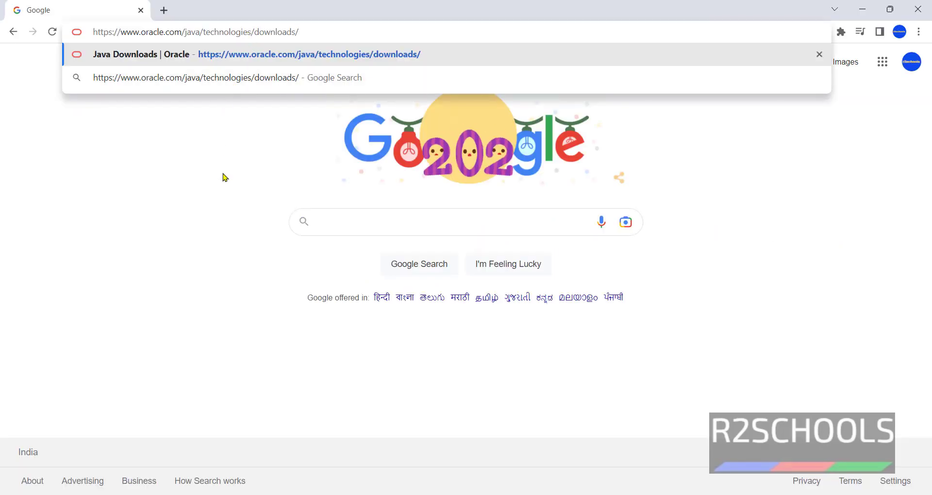
left_click(225, 175)
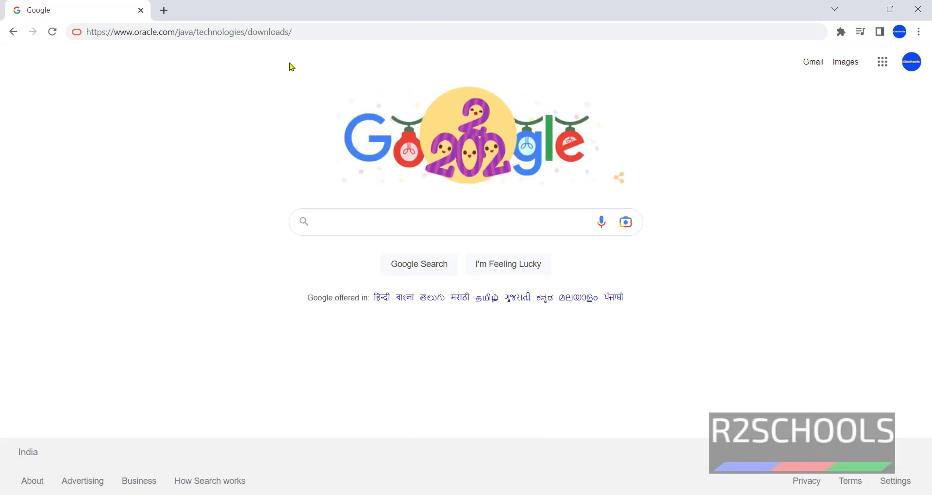
left_click(310, 29)
key("Return")
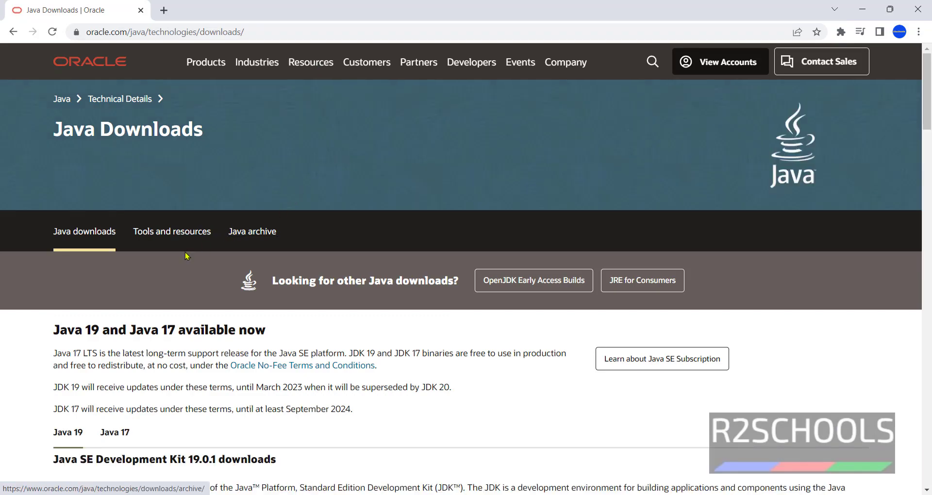
Download the Java 17 x64 Installer for Windows, jdk-17_windows-x64_bin.exe.
scroll(185, 256, "down", 2)
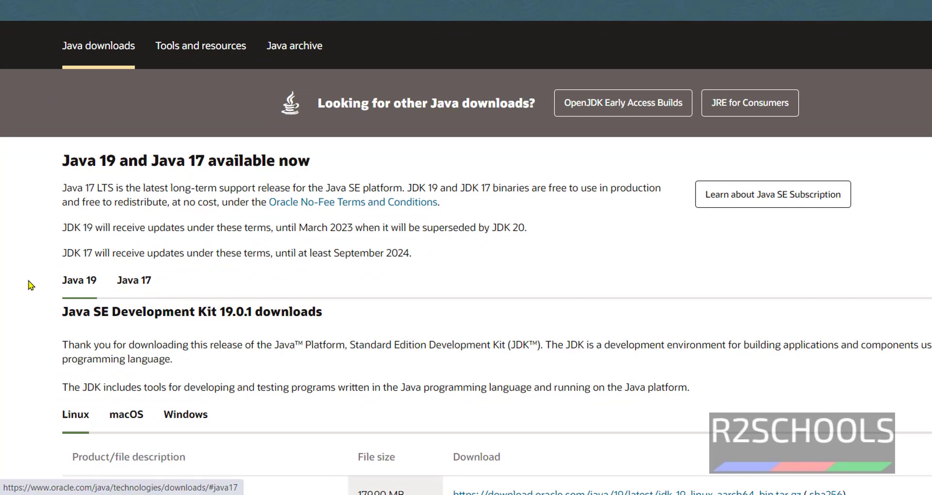
left_click(148, 281)
scroll(185, 276, "down", 4)
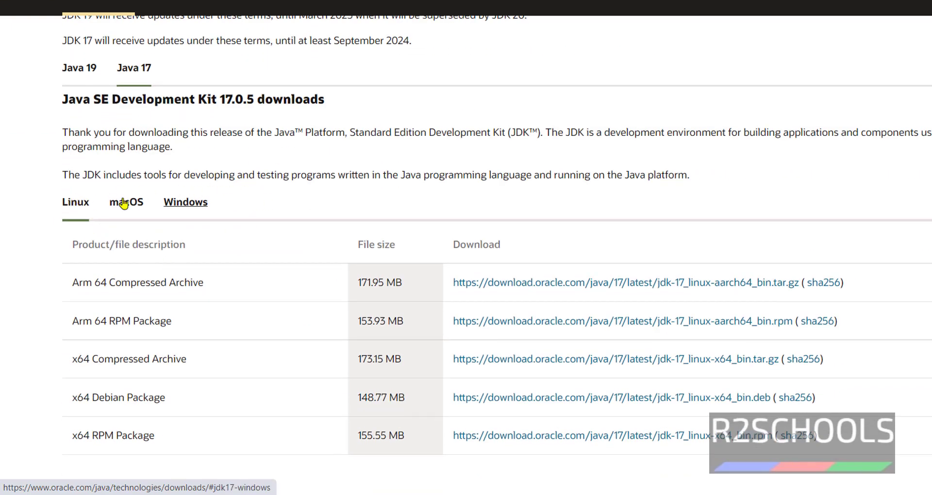
left_click(191, 206)
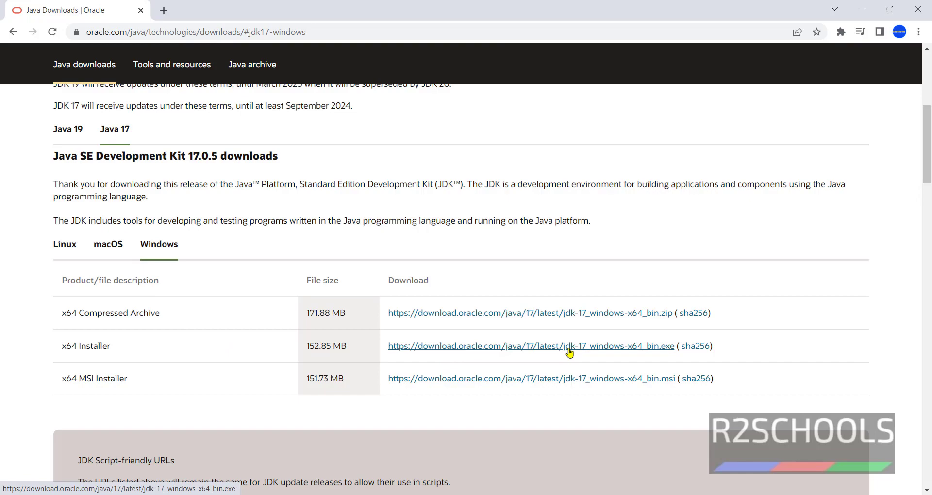
left_click(568, 348)
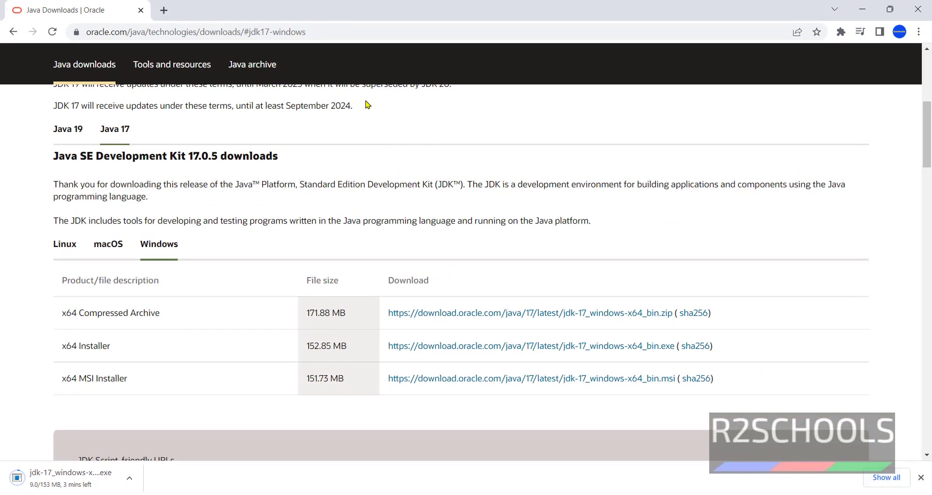
Run the downloaded jdk-17_windows-x64_bin.exe and install the JDK to the default folder C:\Program Files\Java\jdk-17.0.5\.
key("ctrl+j")
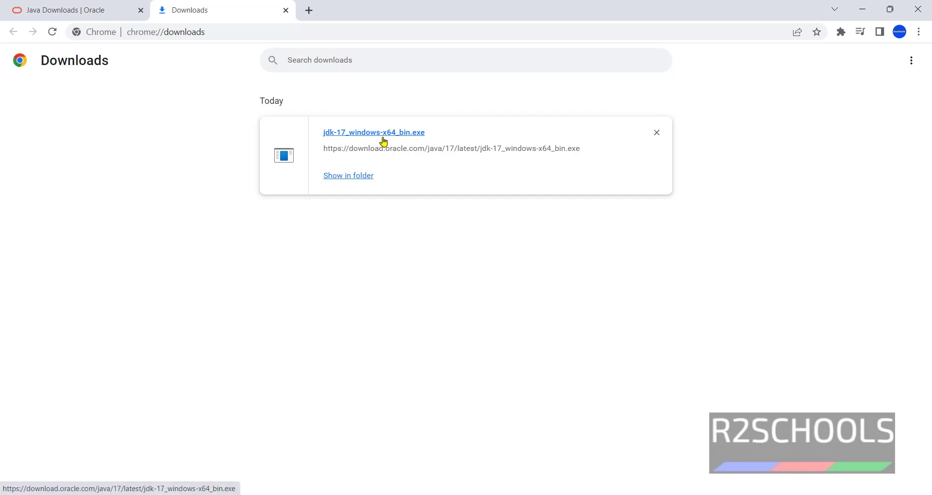
left_click(409, 142)
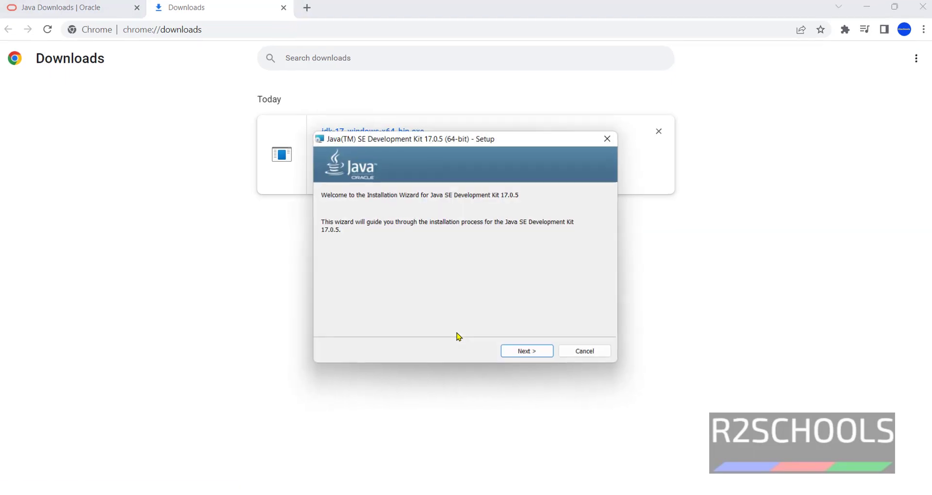
left_click(538, 412)
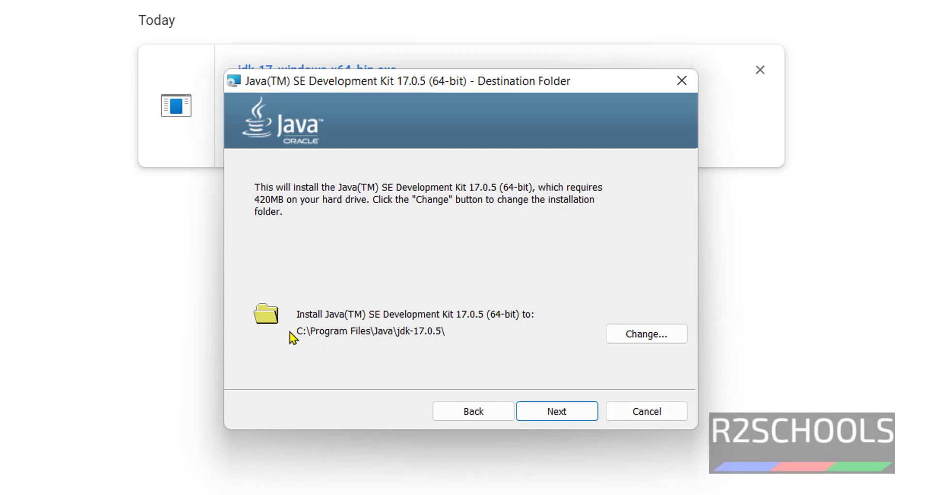
left_click(632, 338)
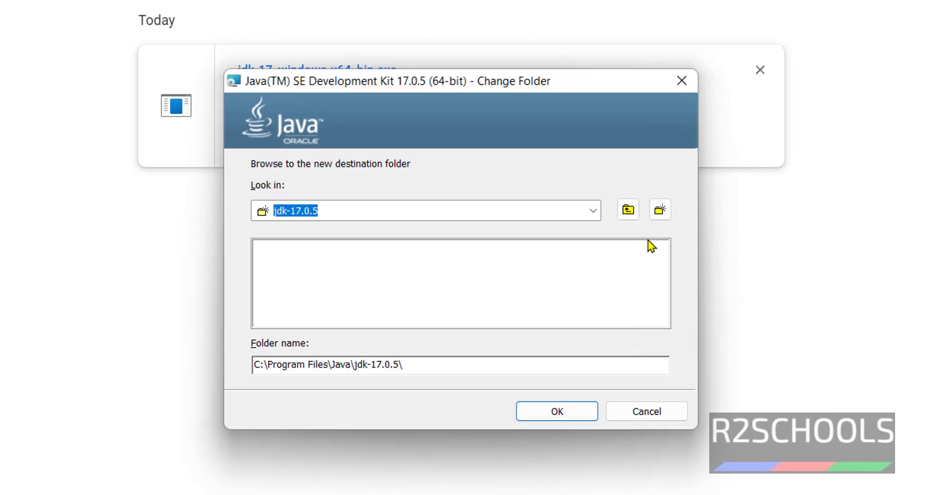
left_click(635, 419)
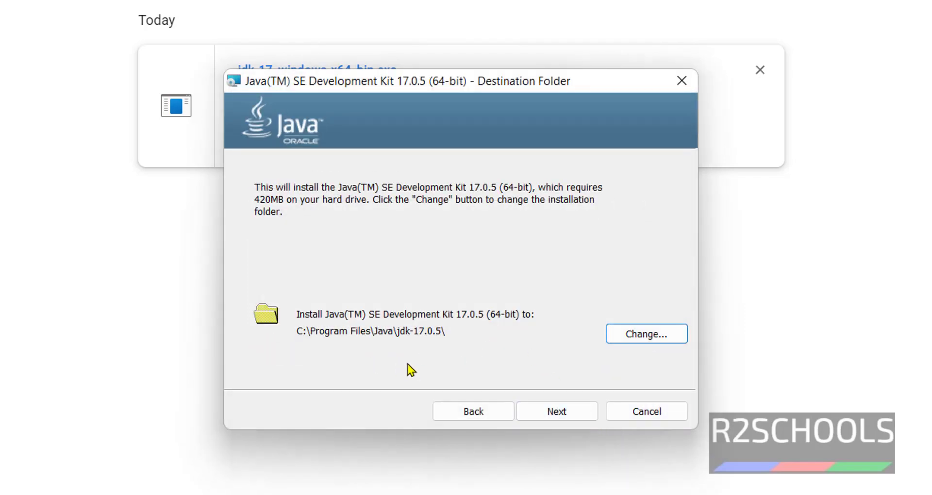
left_click(547, 412)
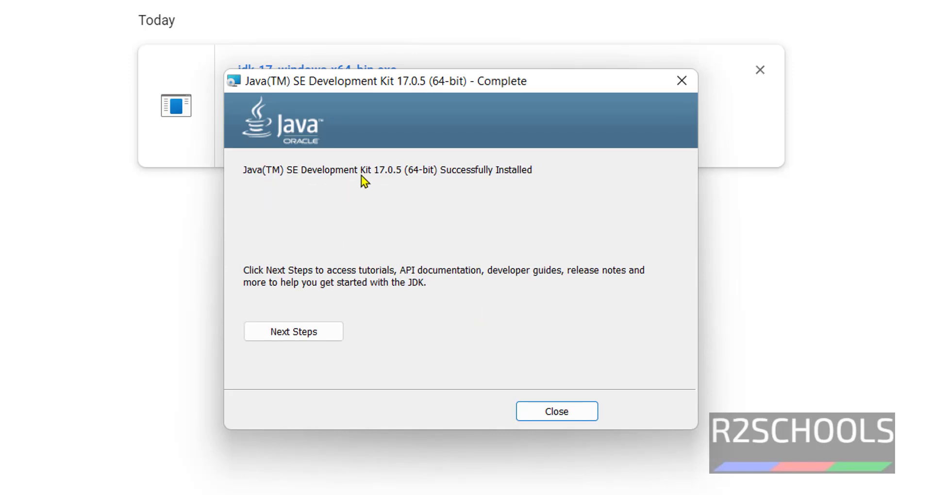
left_click(546, 414)
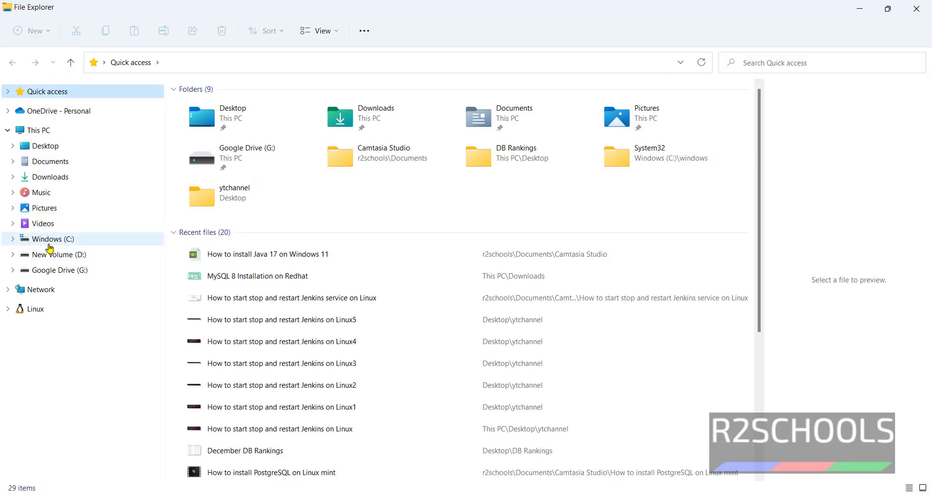
In File Explorer, open the folder C:\Program Files\Java\jdk-17.0.5 and copy its path.
left_click(45, 242)
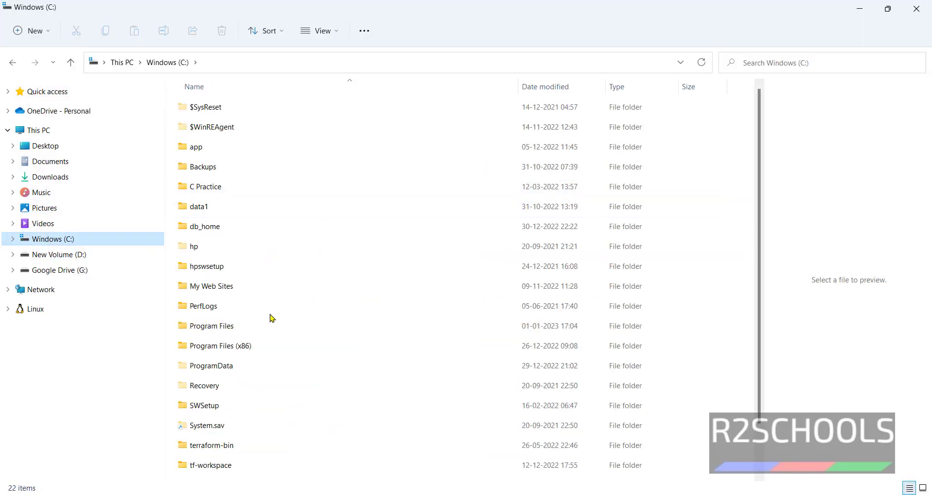
left_click(224, 331)
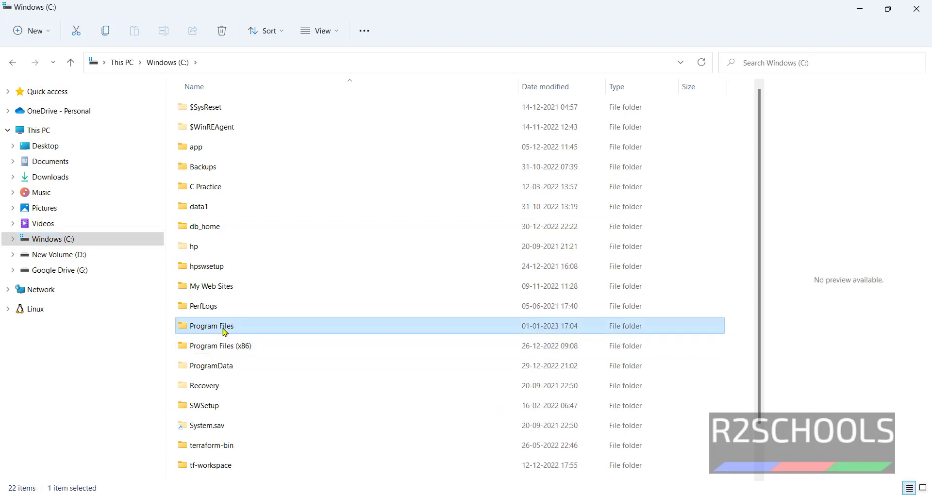
double_click(225, 330)
left_click(206, 416)
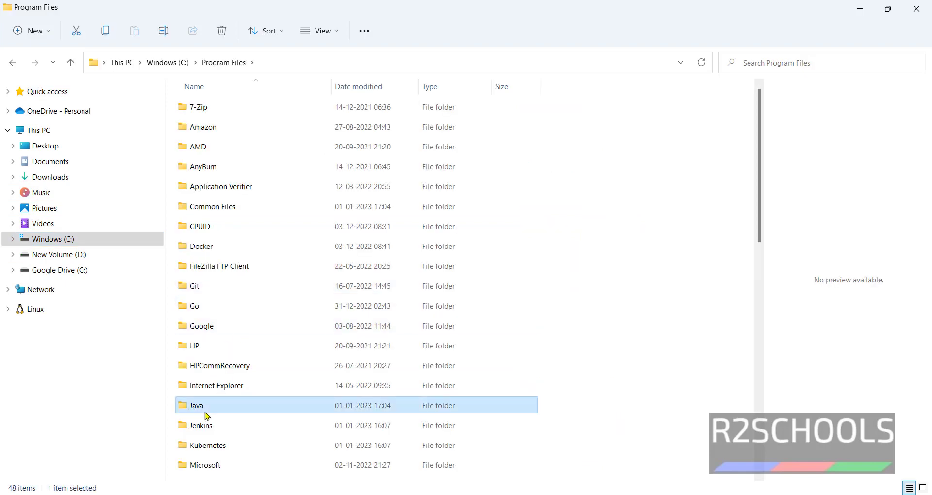
double_click(207, 416)
double_click(249, 112)
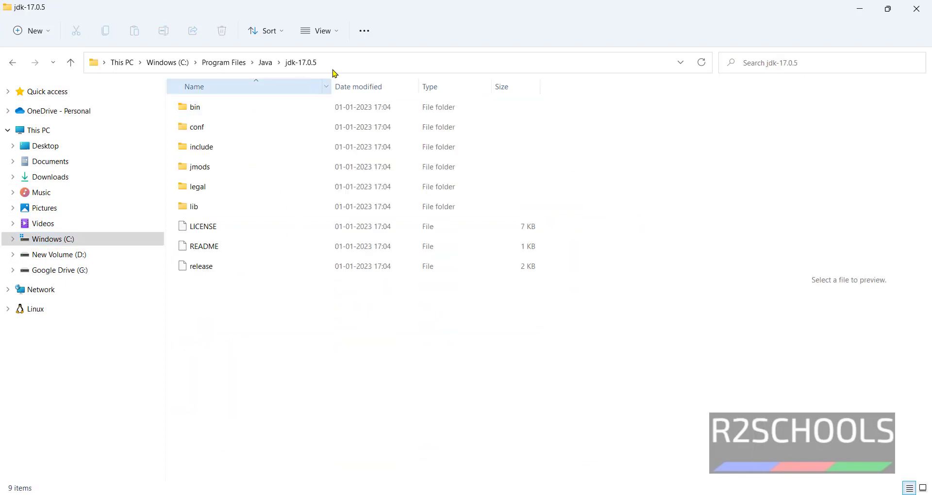
left_click(349, 62)
key("ctrl+c")
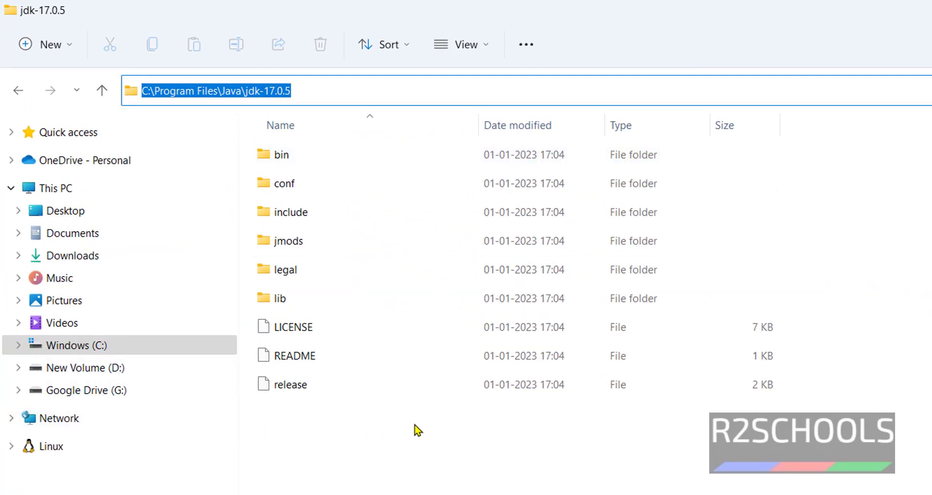
Search Windows for "envir" and open the Environment Variables dialog from the system environment variable settings.
key("super")
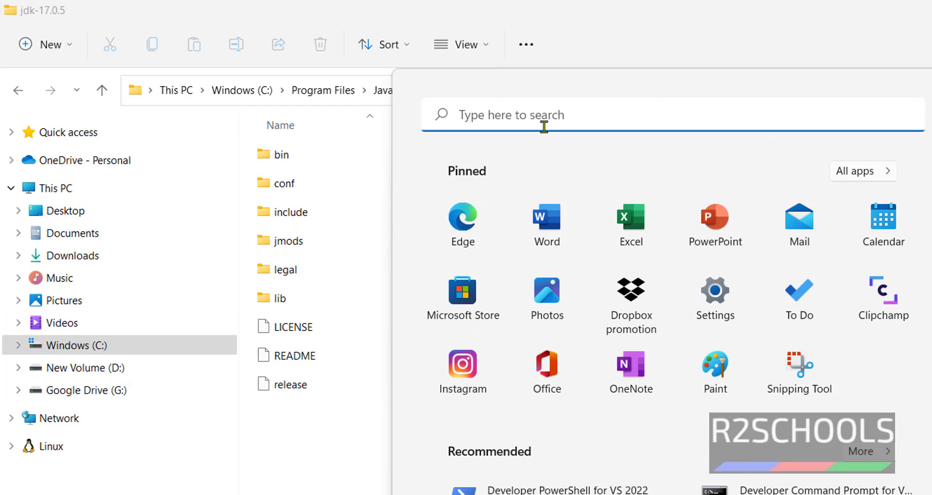
left_click(548, 119)
type("envir")
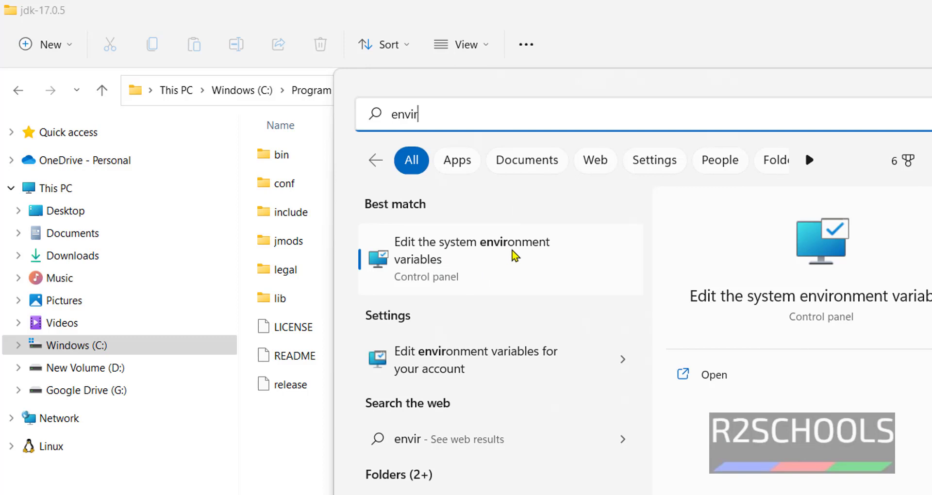
left_click(513, 252)
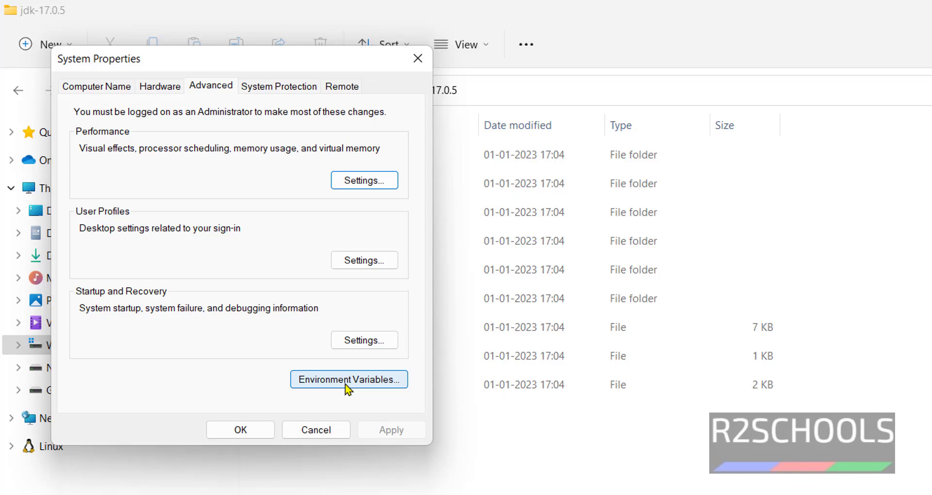
left_click(346, 383)
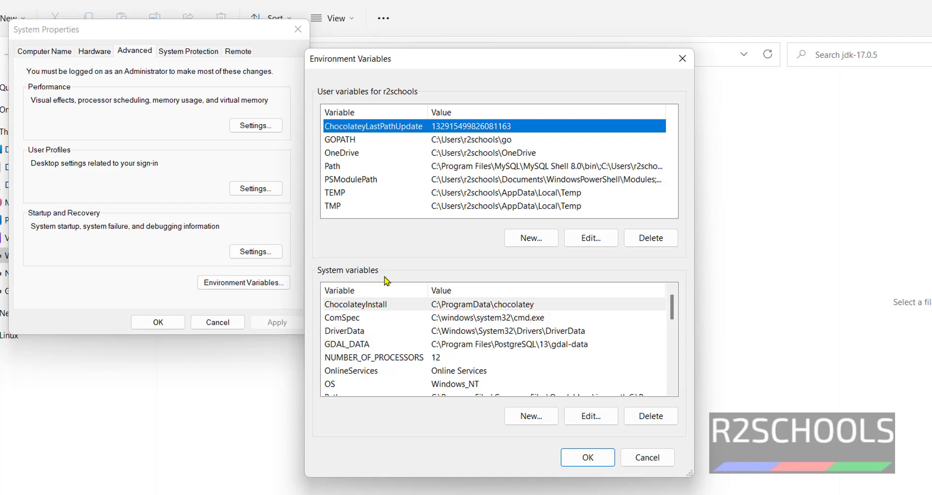
Add C:\Program Files\Java\jdk-17.0.5 as a new entry to the system variable Path and save the system properties.
left_click(413, 344)
scroll(413, 346, "down", 2)
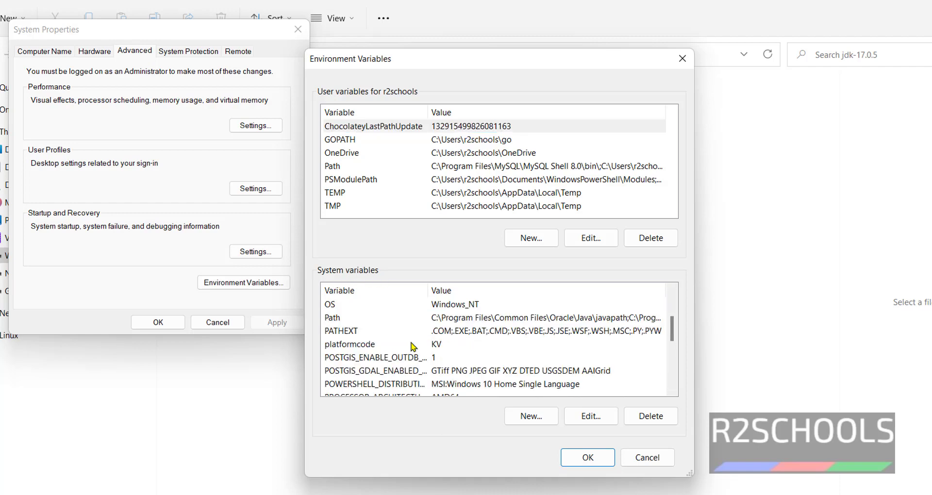
left_click(355, 317)
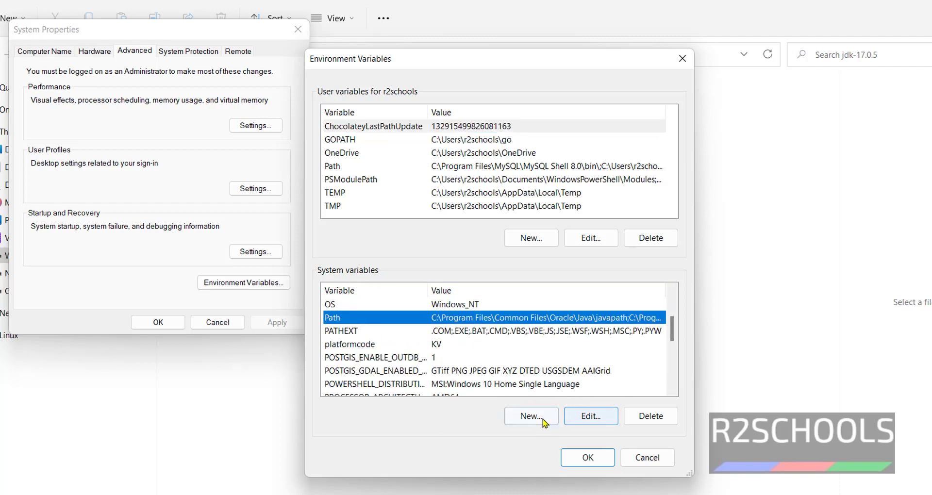
left_click(581, 417)
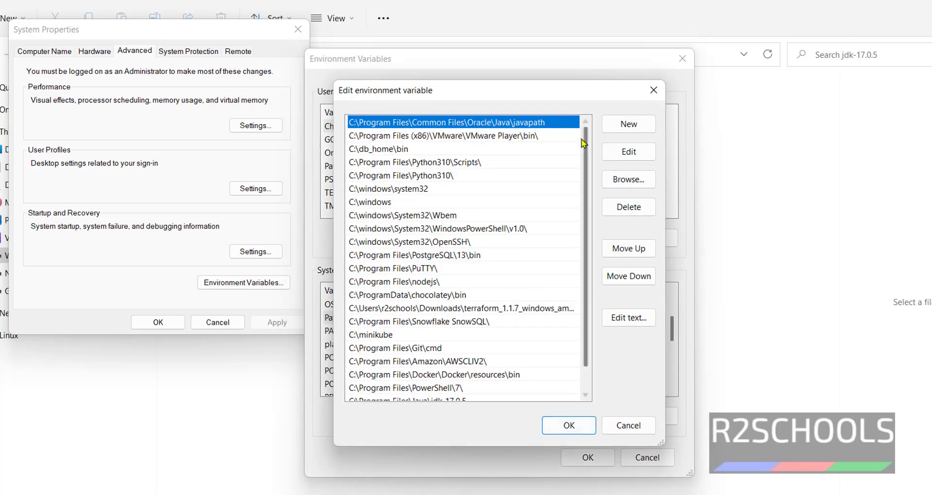
scroll(585, 243, "down", 1)
scroll(503, 374, "up", 1)
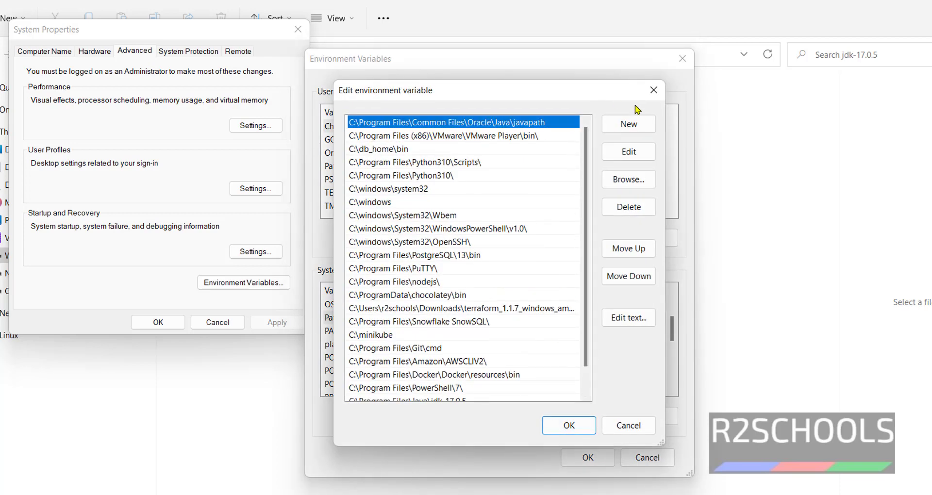
left_click(629, 125)
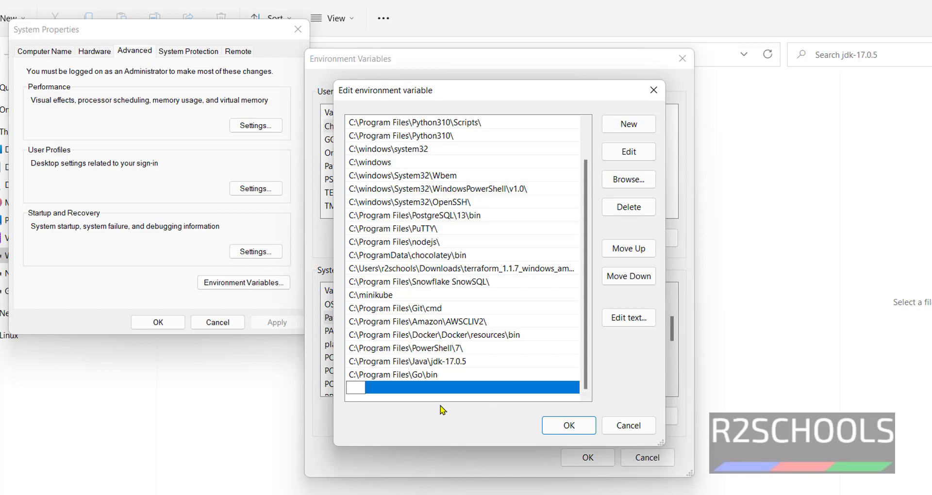
key("ctrl+v")
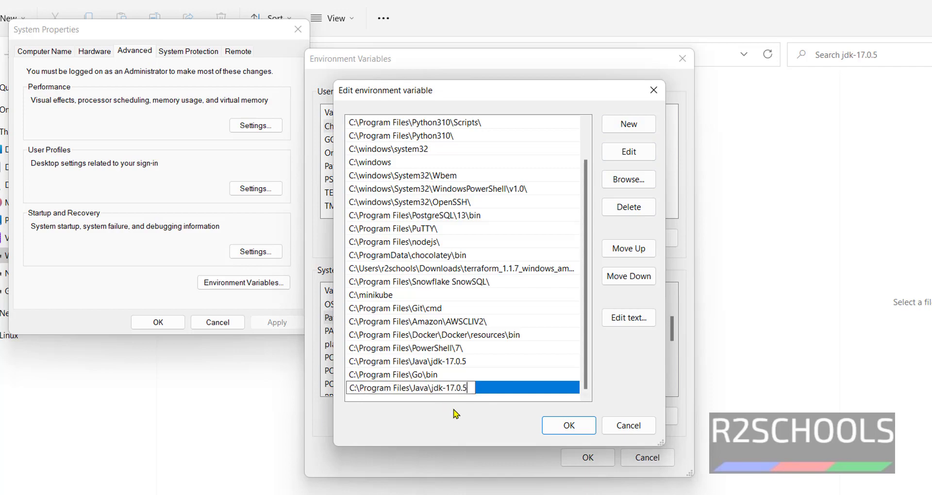
left_click(562, 427)
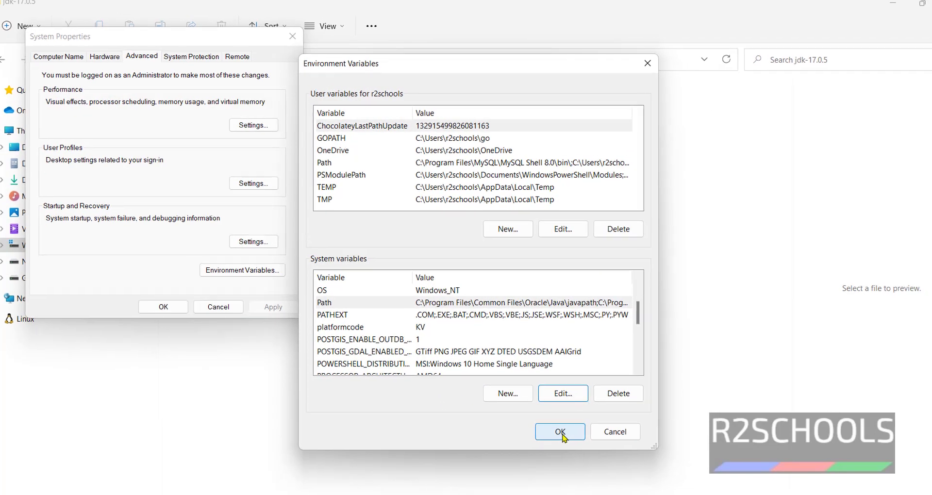
left_click(543, 416)
left_click(170, 298)
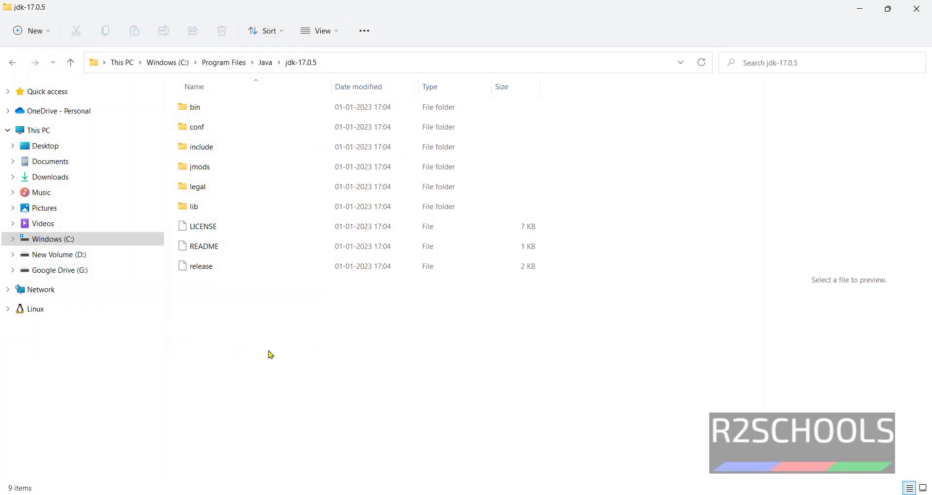
Search Windows for "cmd" and open Command Prompt.
key("super")
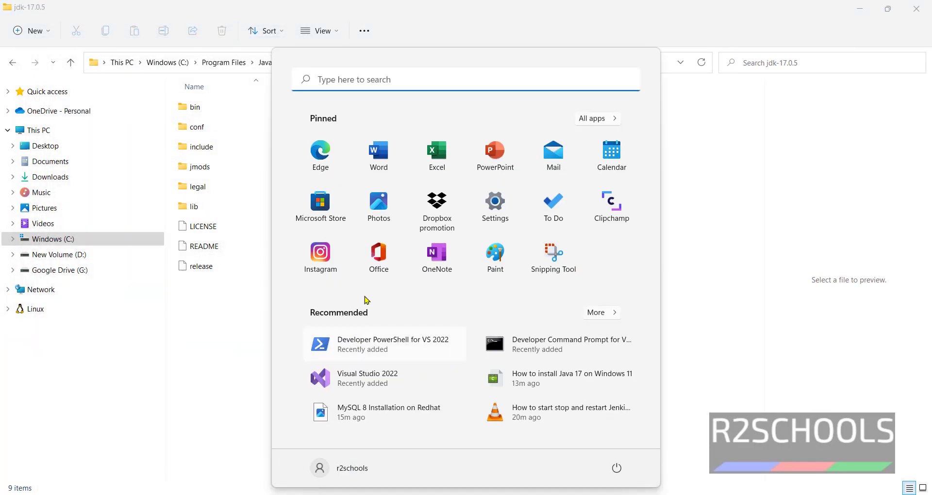
left_click(420, 82)
type("cmd")
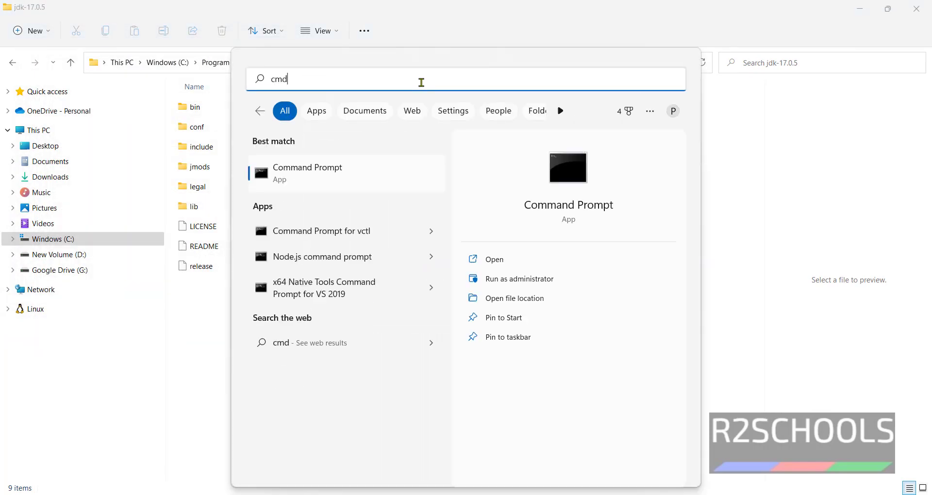
key("Return")
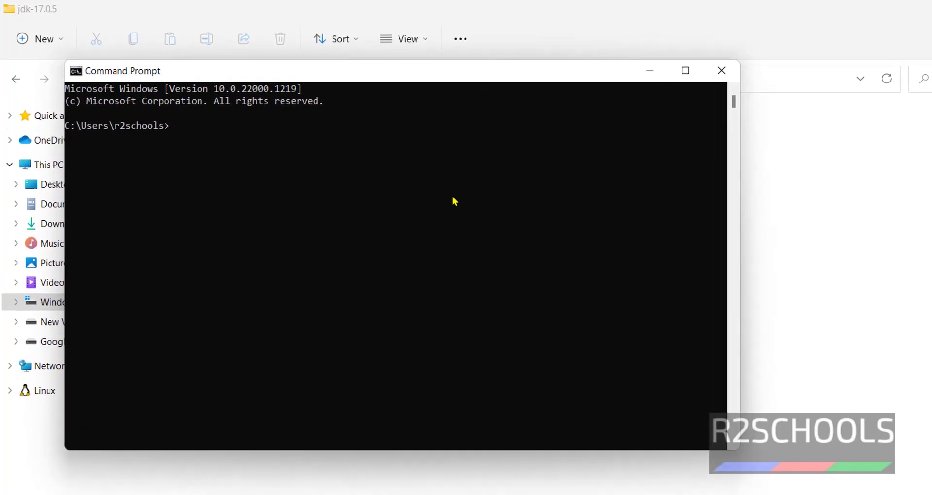
Check the installed Java version by running java --version.
type("java --version")
key("Return")
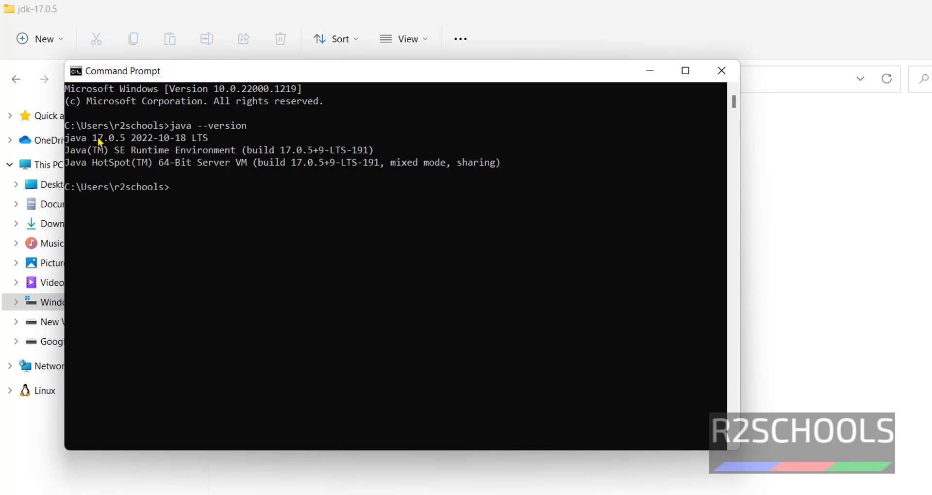
left_click_drag(176, 138, 231, 139)
left_click(399, 188)
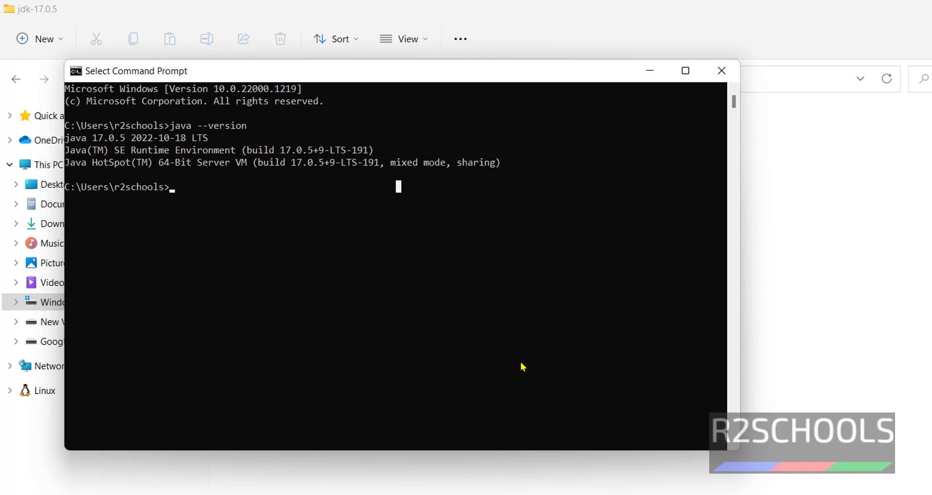
Open Notepad and write a Java class r2schools whose main method prints "Welcome to r2schools".
key("super+r")
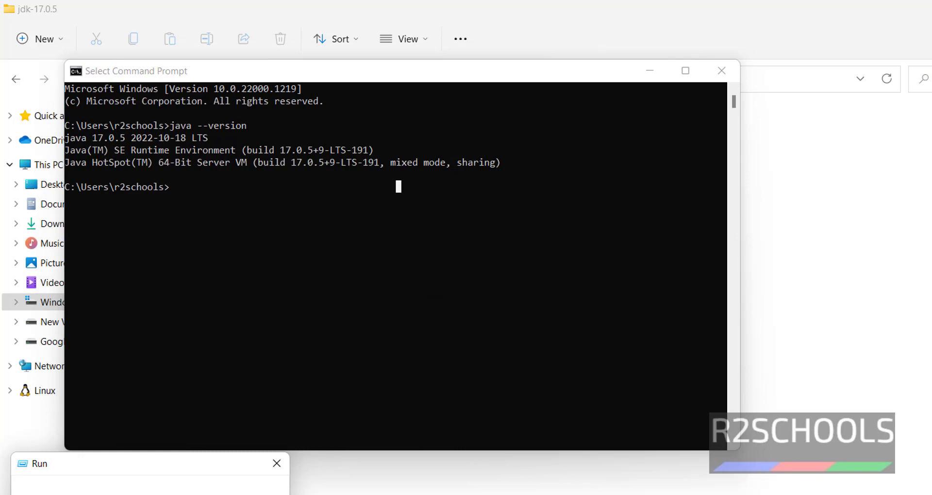
type("notepad")
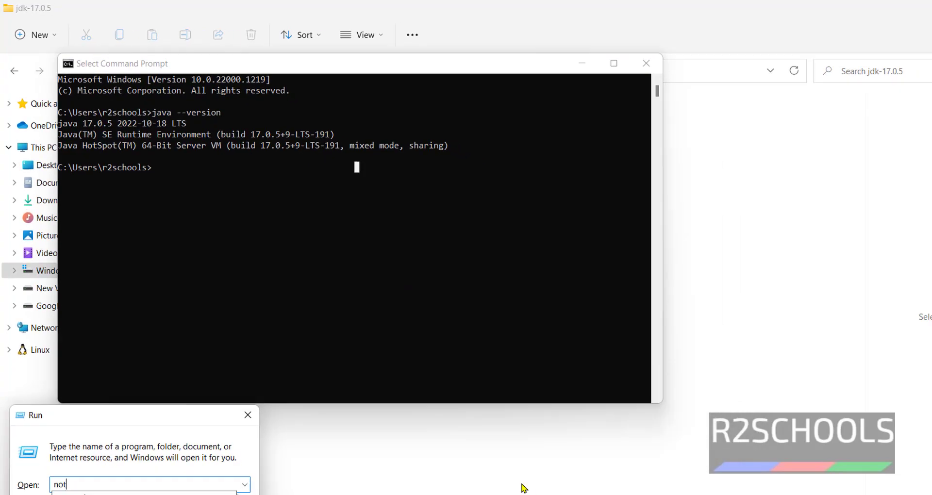
key("Return")
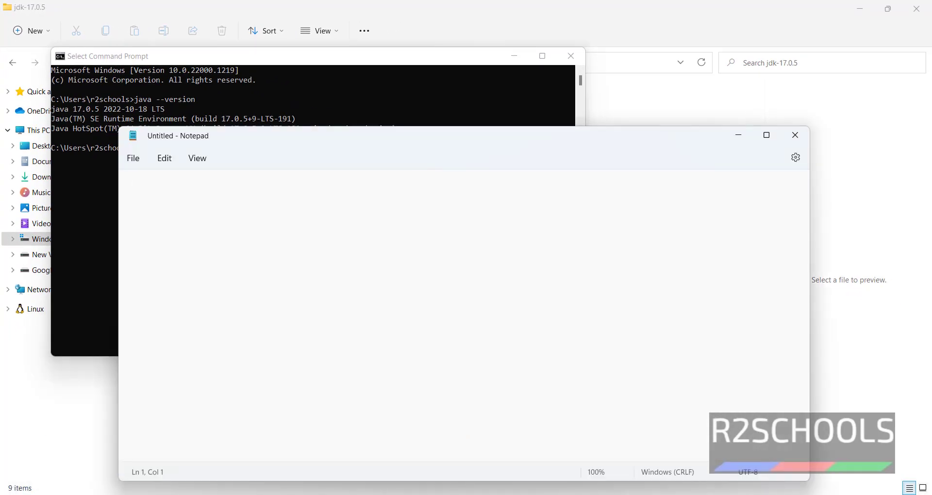
type("class r2schools{     public static void main(String args[]){      System.out.println(\"Welcome to r2schools\");     } }")
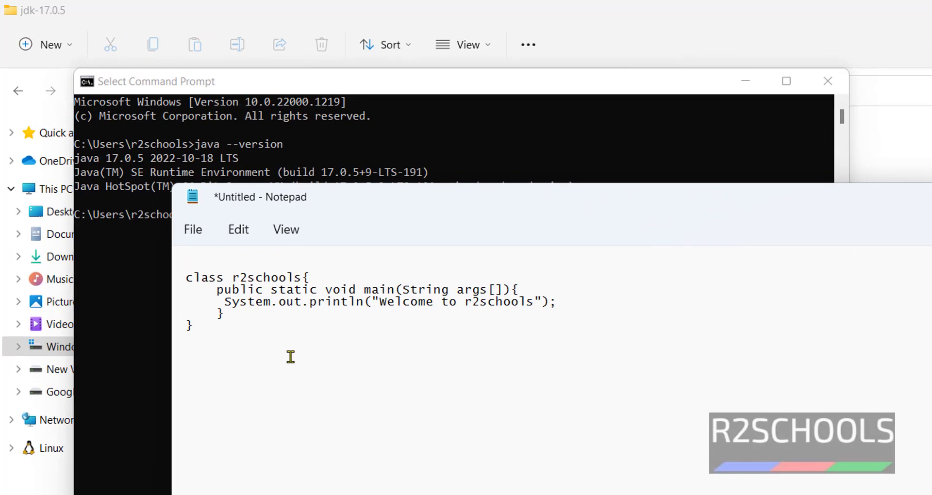
Start saving the Notepad file and browse to the C:\Users\r2schools folder, matching the Command Prompt's working directory.
key("ctrl+s")
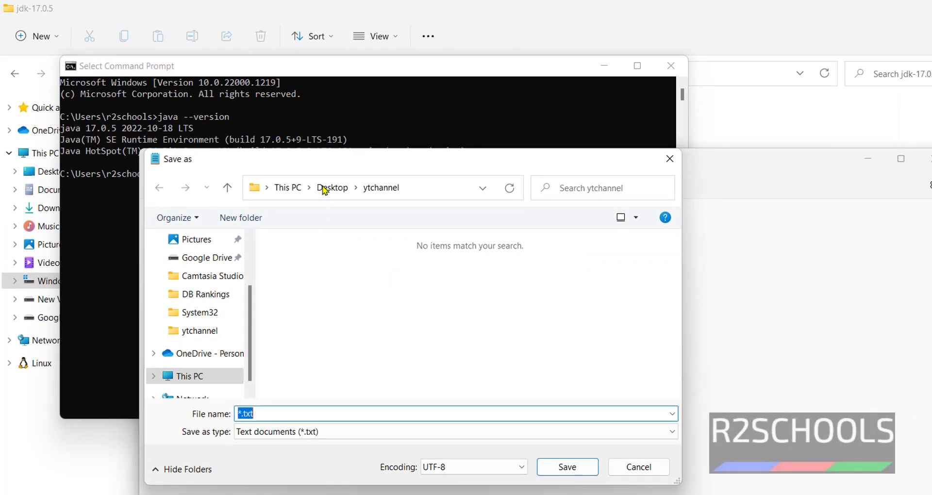
left_click_drag(228, 155, 253, 154)
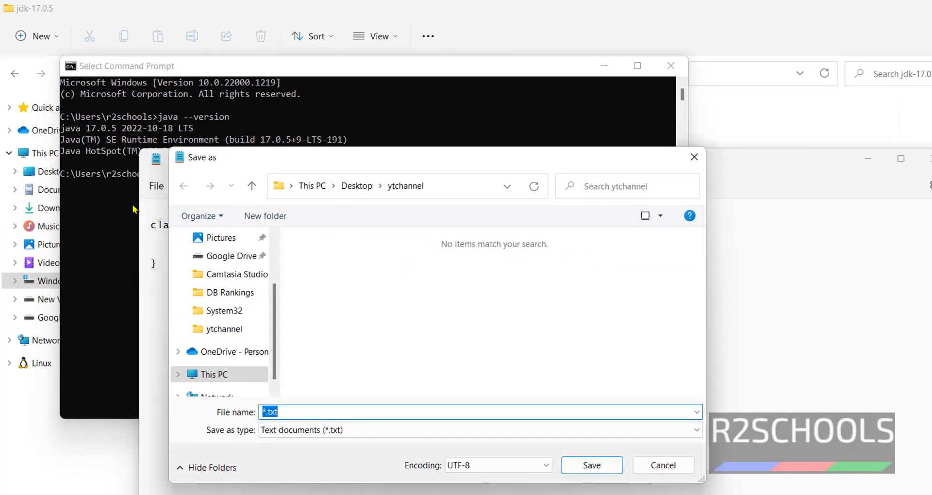
left_click(518, 106)
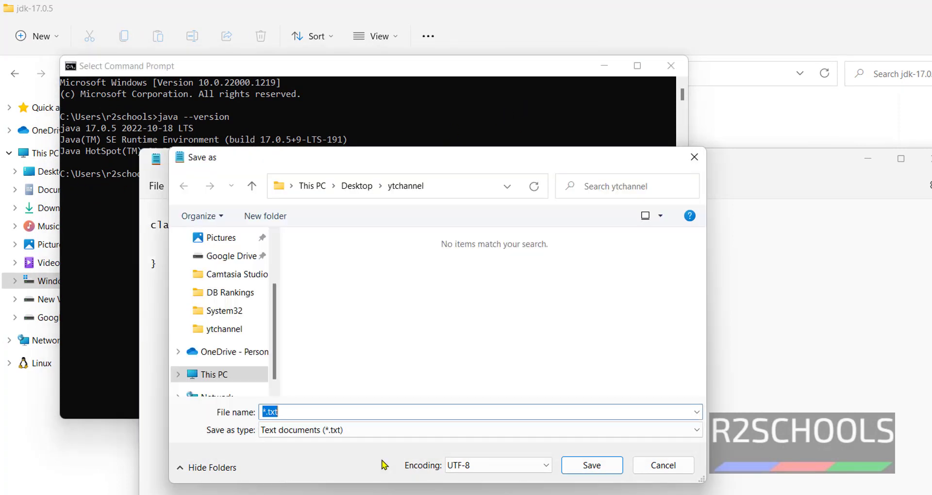
left_click(387, 465)
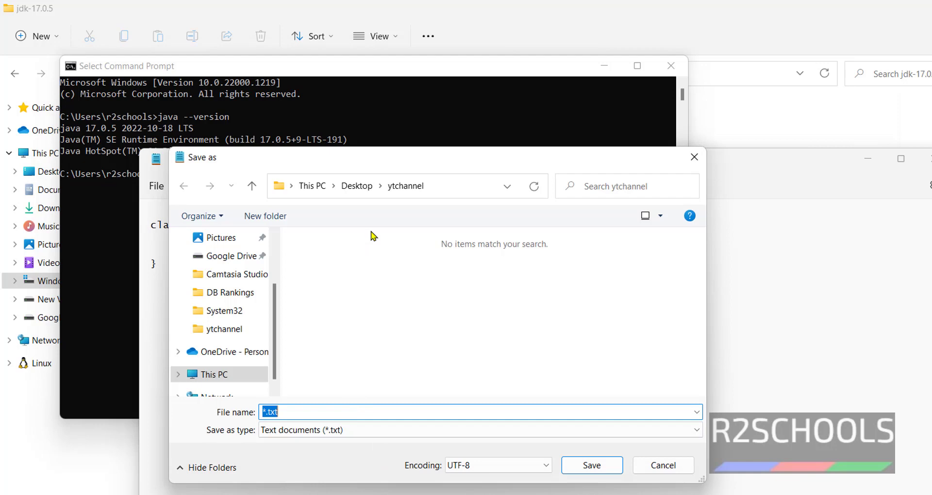
left_click(101, 228)
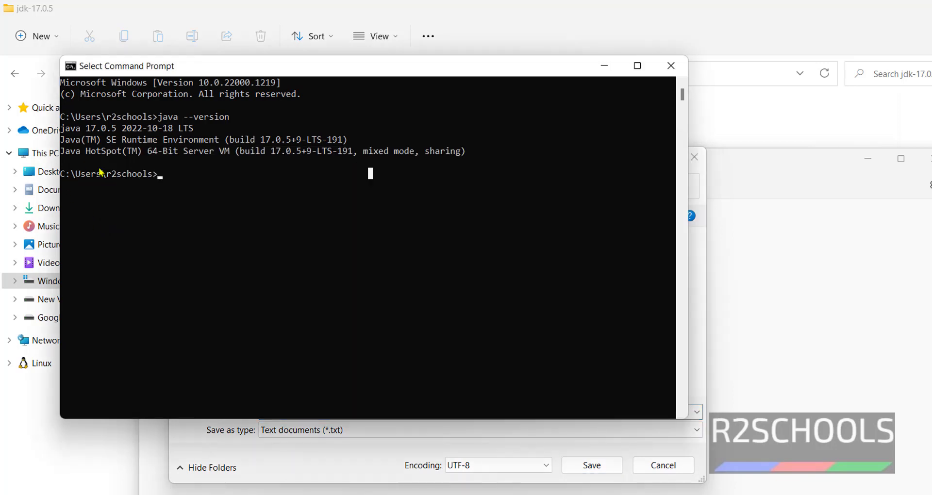
left_click(242, 448)
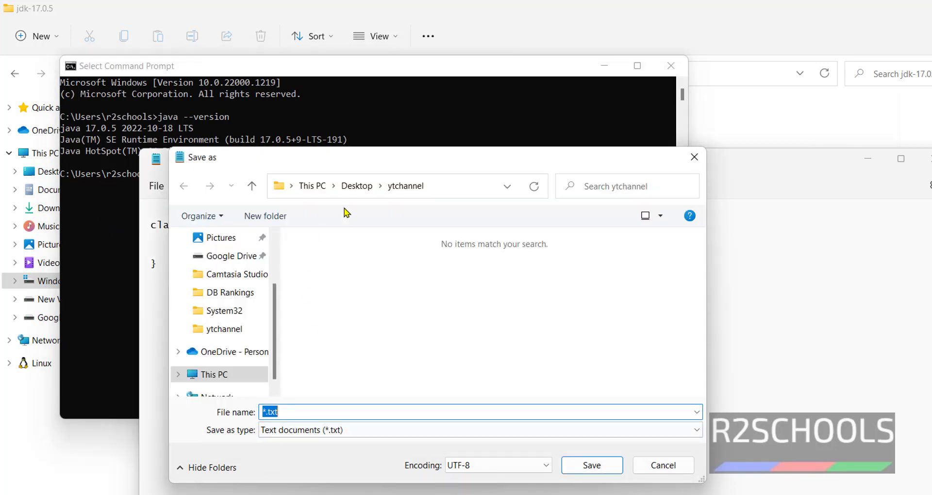
left_click(301, 185)
double_click(364, 327)
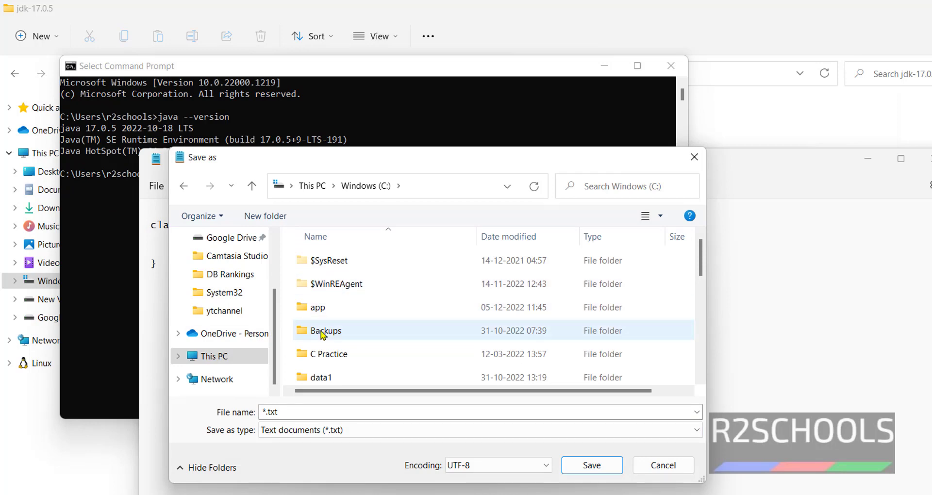
scroll(340, 346, "down", 5)
scroll(344, 359, "down", 2)
double_click(337, 354)
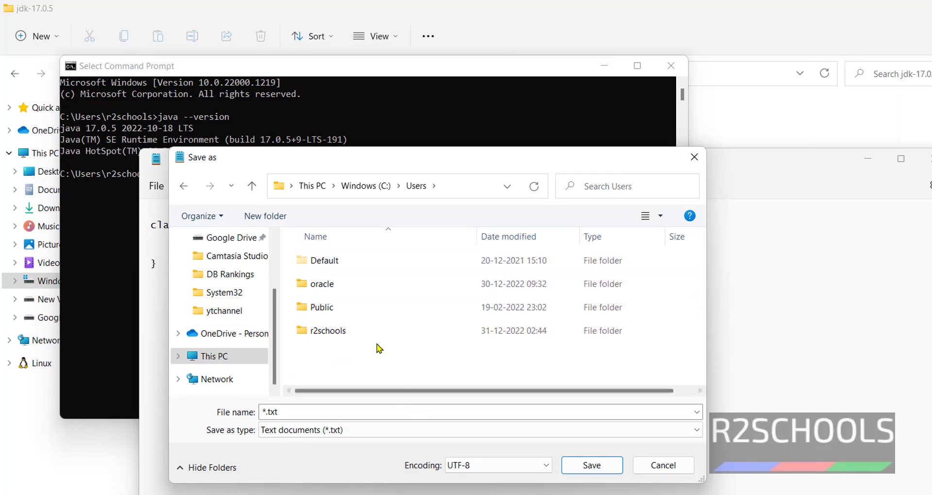
double_click(344, 333)
Save the file as "demo.java", with the name in double quotes and the file type All files.
left_click(400, 414)
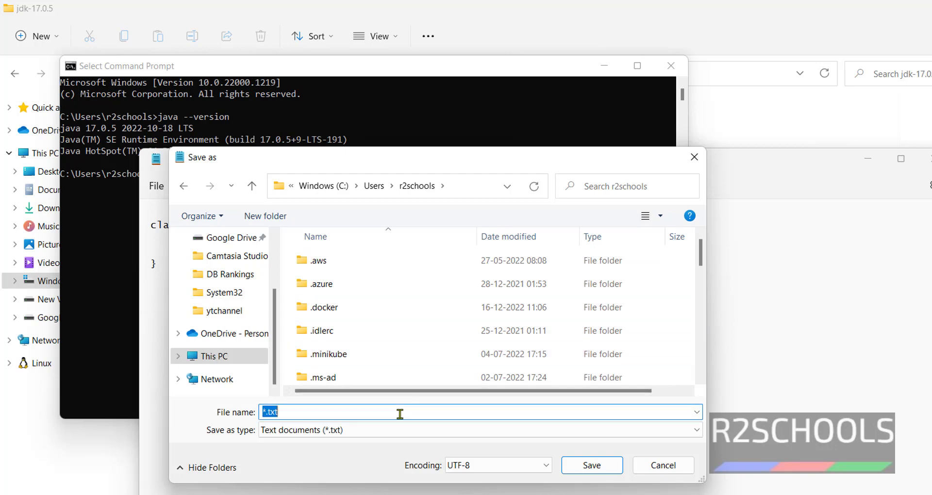
type("demo.java")
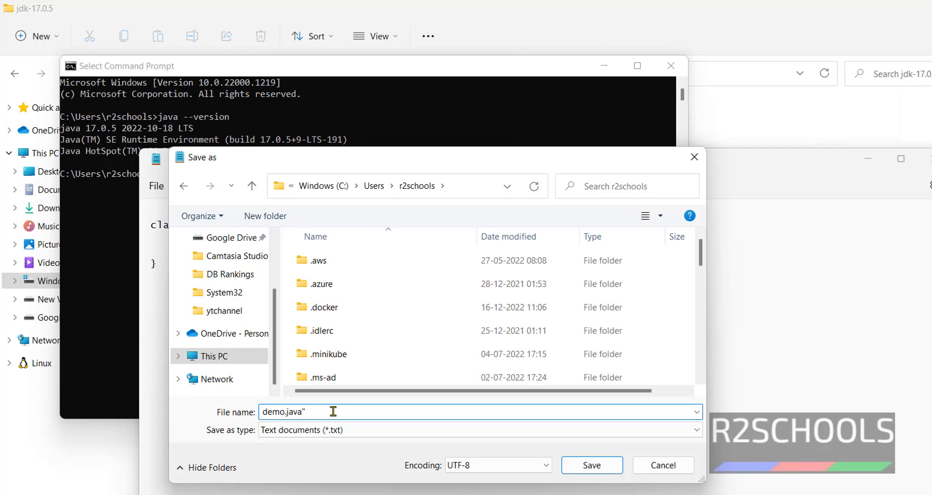
type("\"")
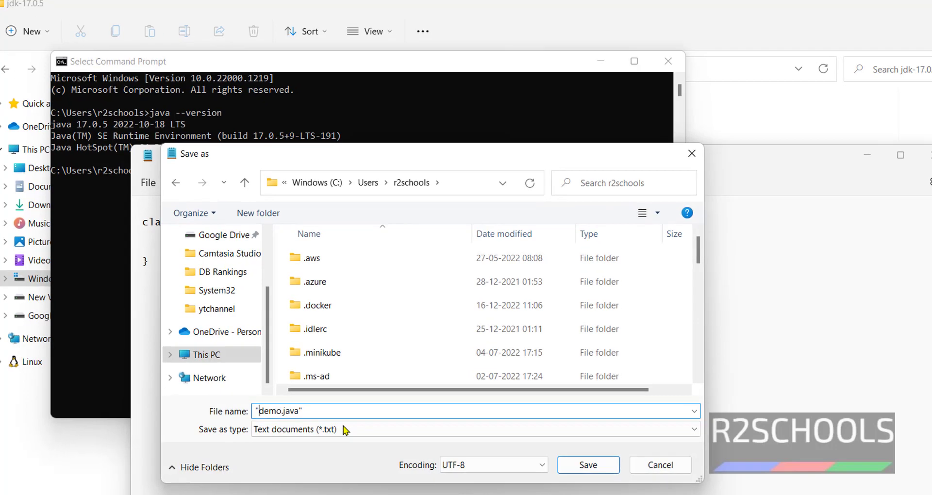
left_click(335, 430)
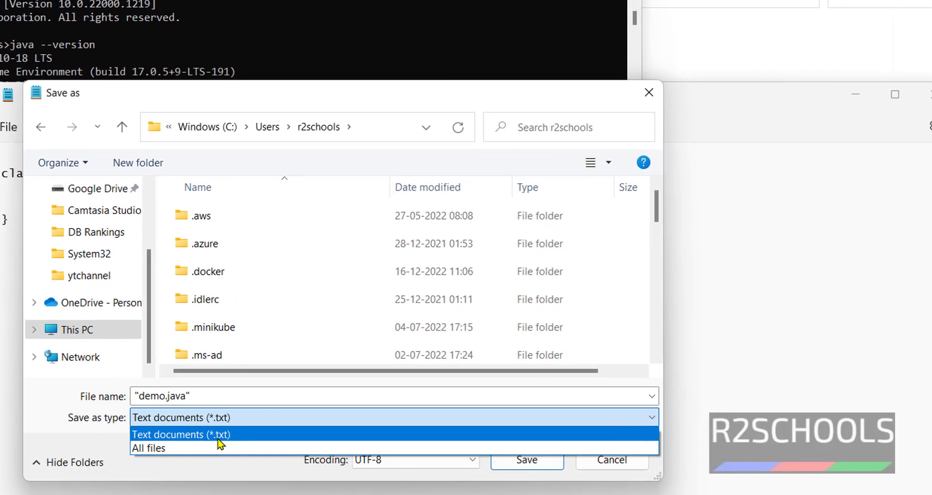
left_click(219, 448)
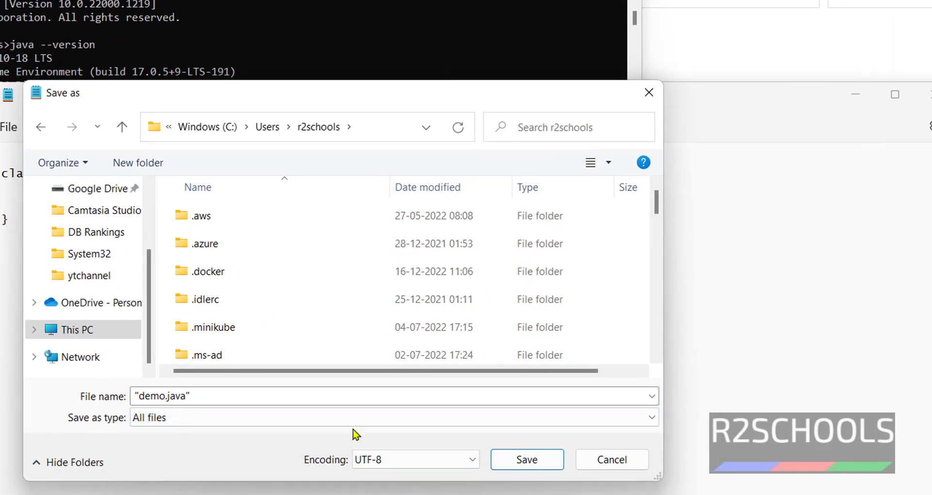
left_click(503, 465)
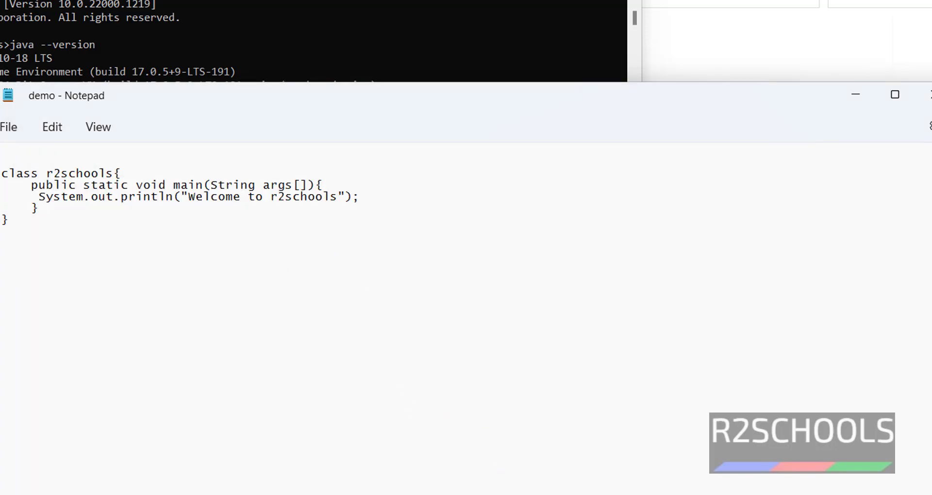
Switch to Command Prompt, list the current folder with dir and look for demo.java in the listing.
left_click(263, 112)
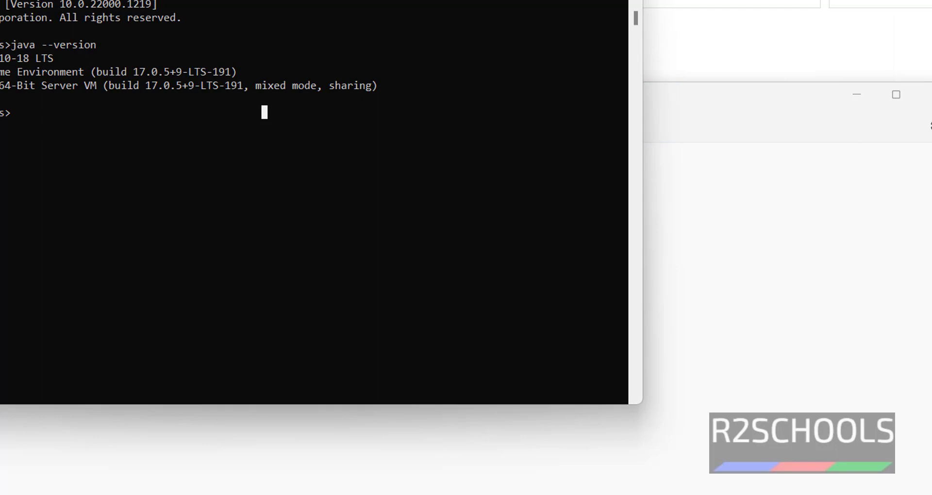
type("dir")
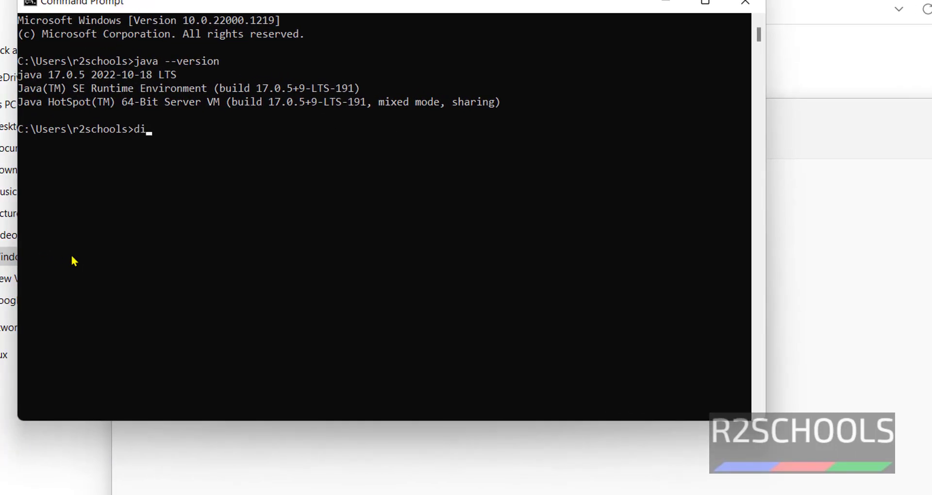
key("Return")
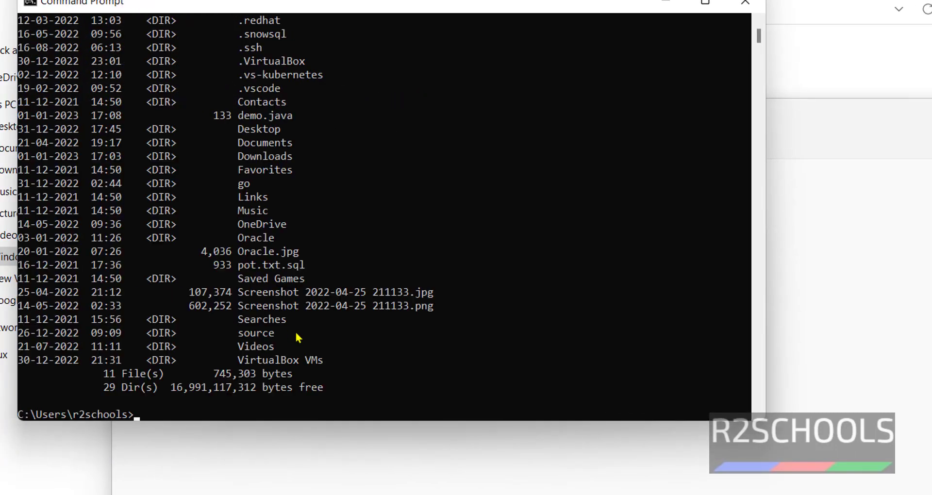
left_click_drag(233, 115, 294, 117)
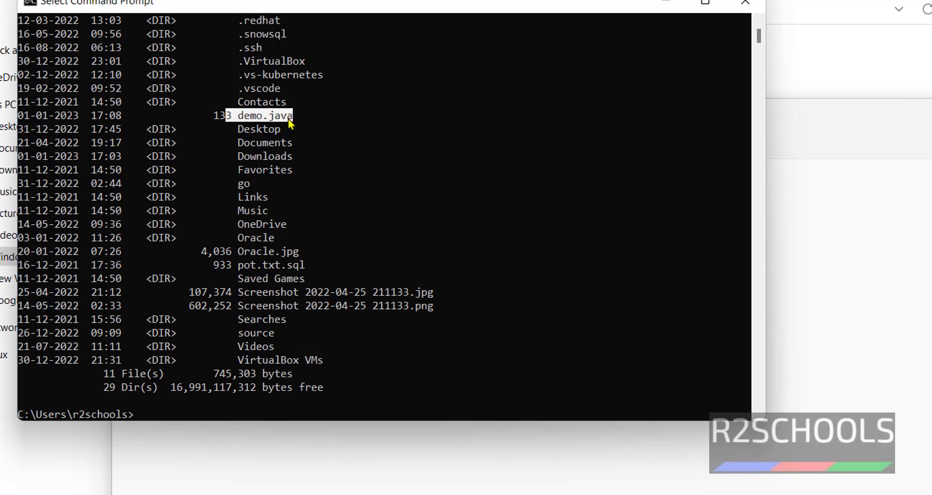
left_click(357, 116)
Compile the source file by running javac demo.java.
type("java")
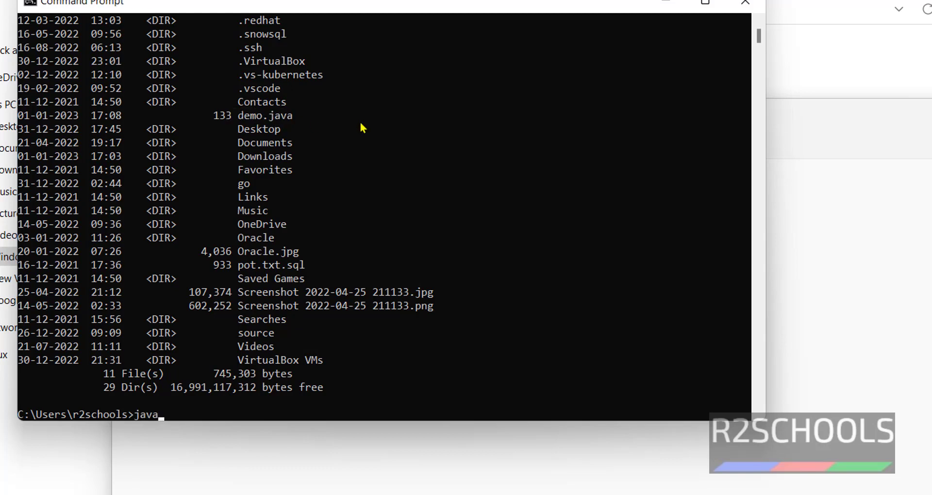
type("c demo.java")
key("Return")
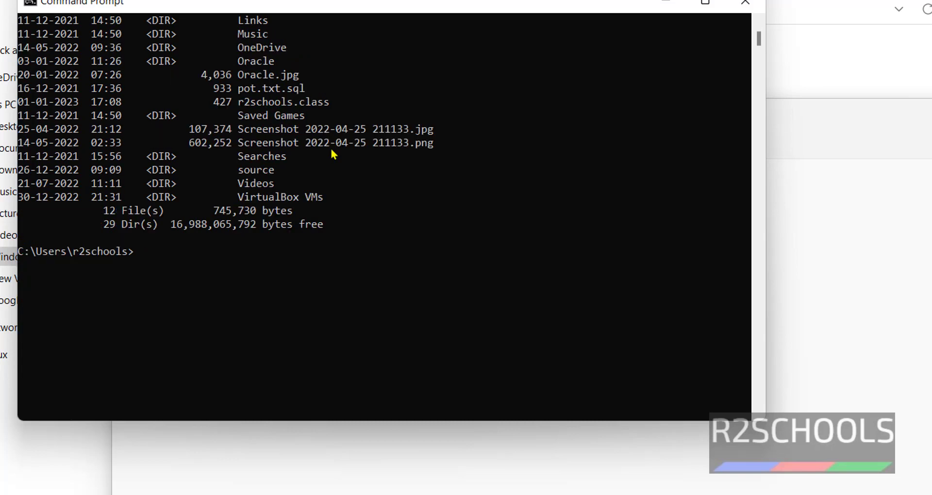
Try to run the program with java demo, and run it by its class name with java r2schools.
type("java demo")
key("Return")
type("ja")
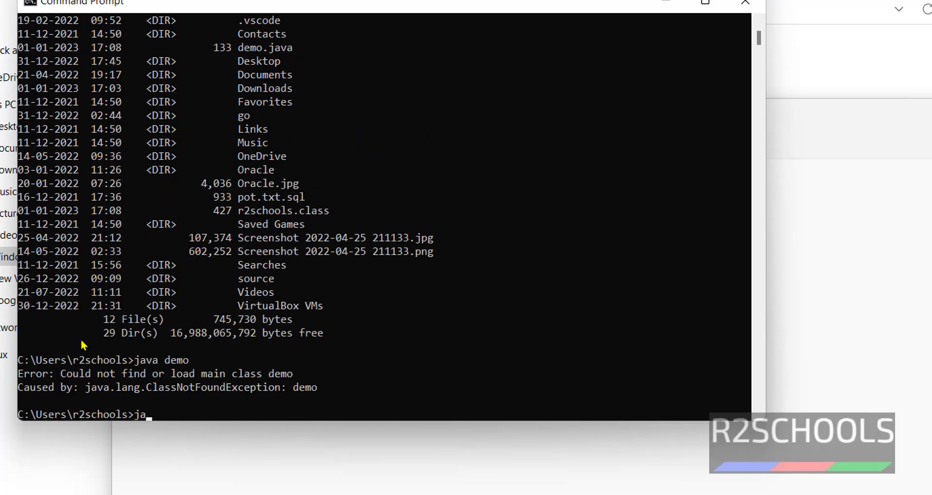
type("va r2schools")
key("Return")
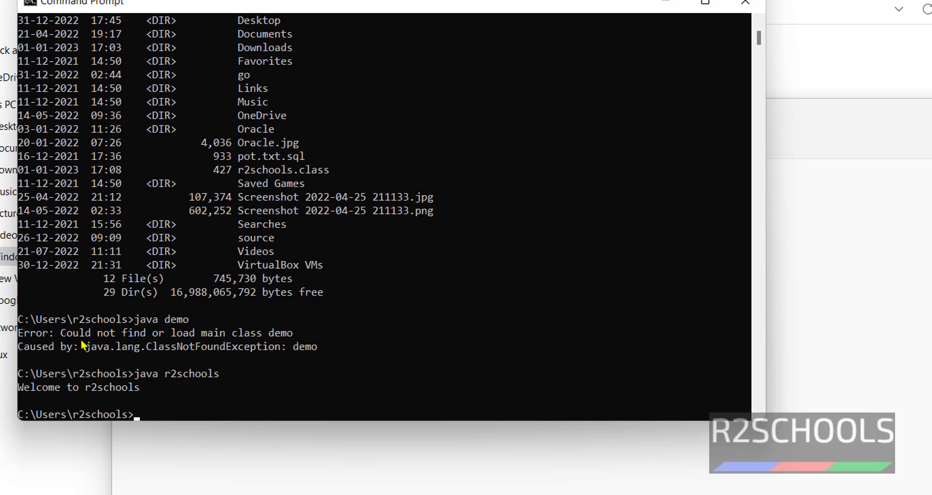
Compare the class name and println message in the Notepad source with the commands and output in Command Prompt.
left_click(486, 493)
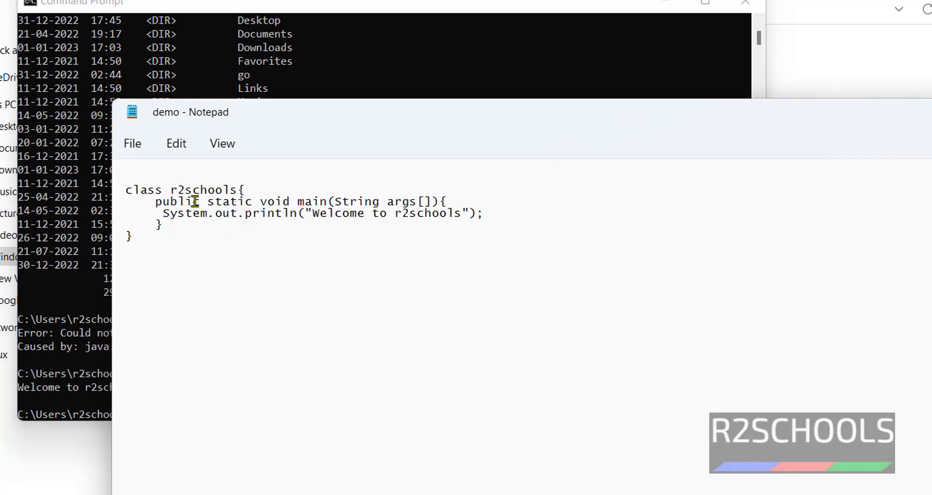
left_click_drag(171, 190, 239, 191)
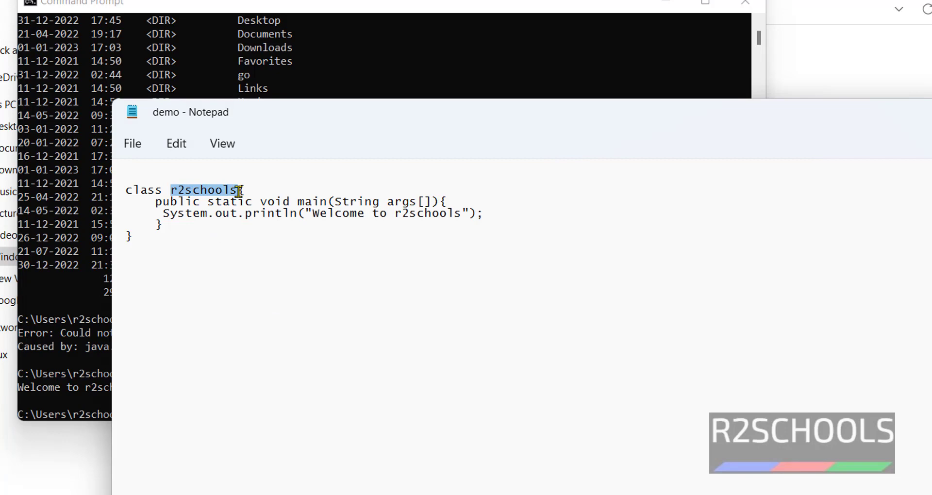
left_click(69, 320)
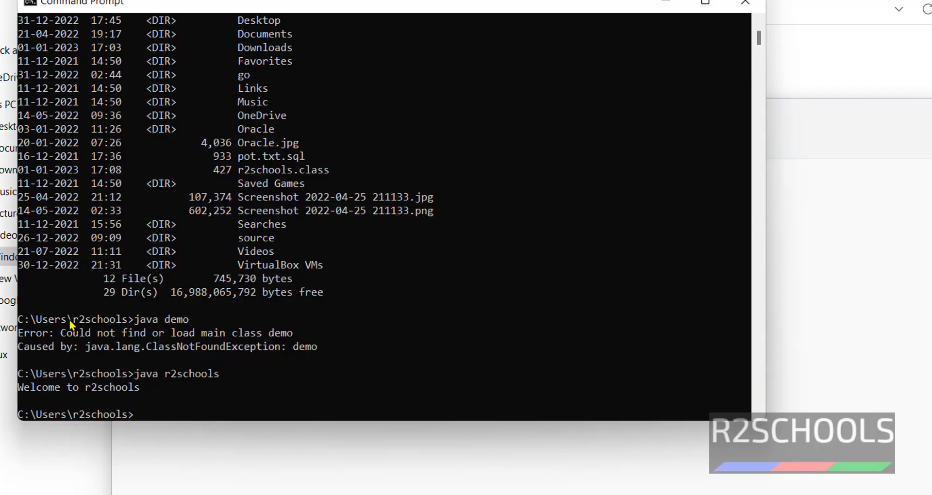
left_click(514, 488)
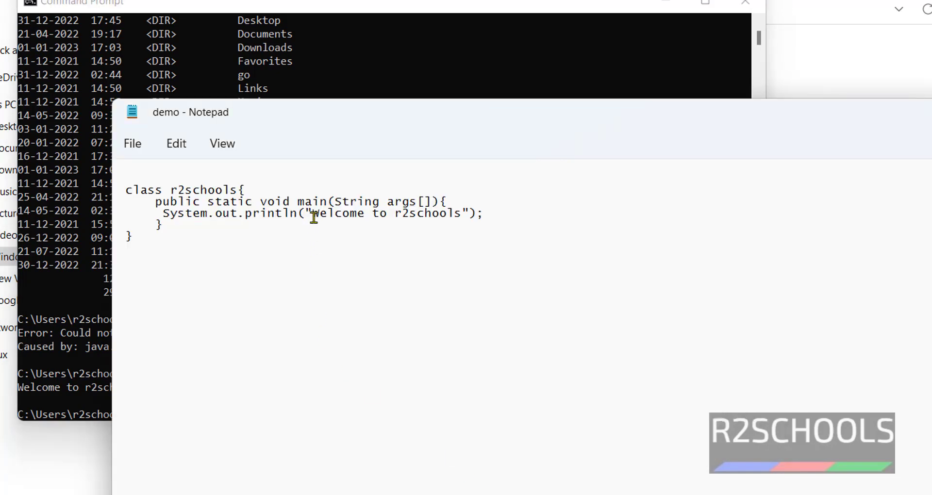
left_click_drag(314, 217, 454, 214)
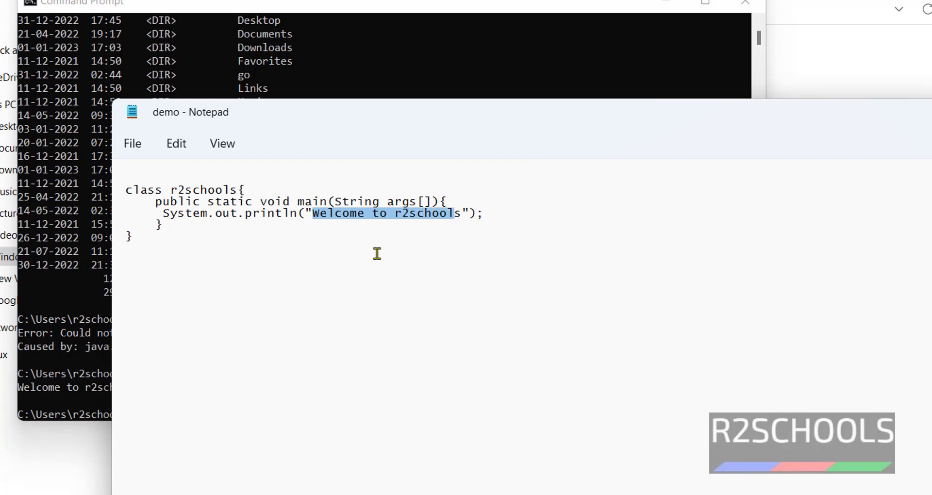
left_click(60, 333)
Change the println message in the demo source to "Hello World" in Notepad and save the file.
left_click(776, 353)
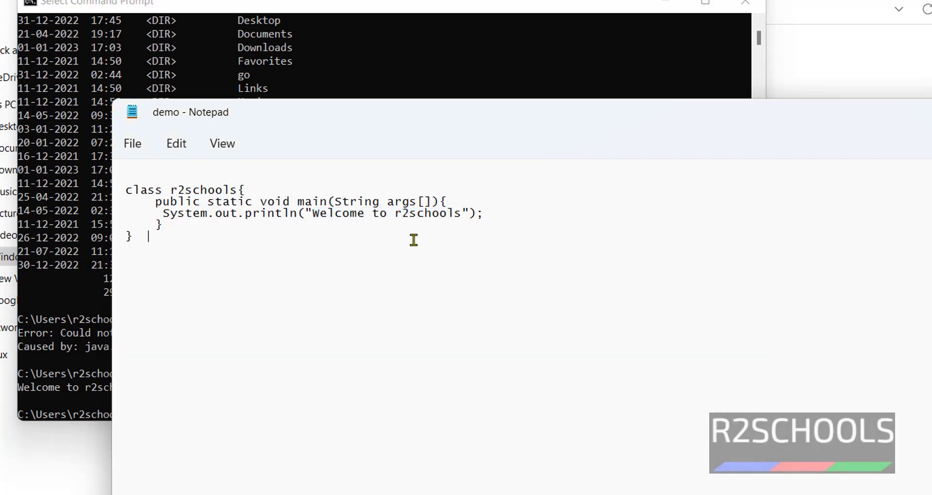
left_click_drag(461, 213, 307, 208)
type("Hell")
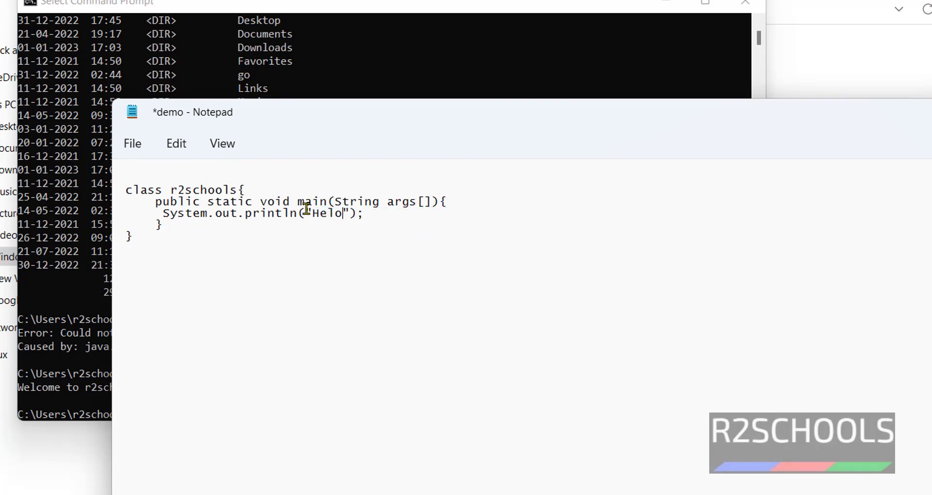
type("o World")
key("ctrl+s")
Switch to Command Prompt and recompile the edited source file with javac demo.java.
left_click(67, 319)
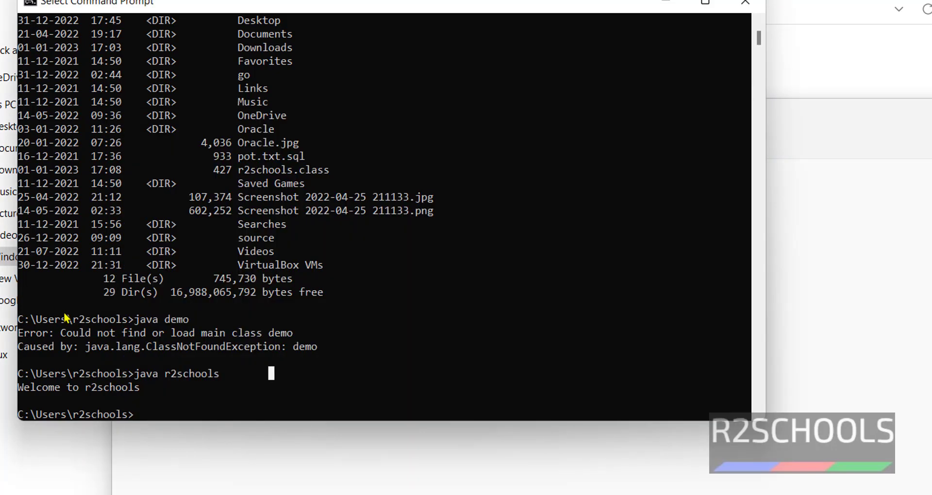
key("Up")
key("Up")
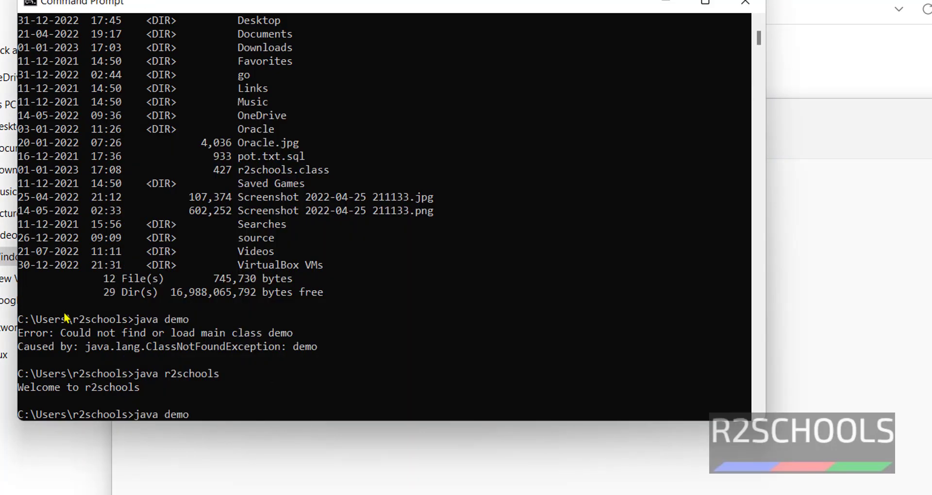
key("BackSpace")
key("BackSpace")
key("BackSpace")
key("BackSpace")
key("BackSpace")
key("BackSpace")
key("BackSpace")
key("BackSpace")
type("javac demo.java")
key("Return")
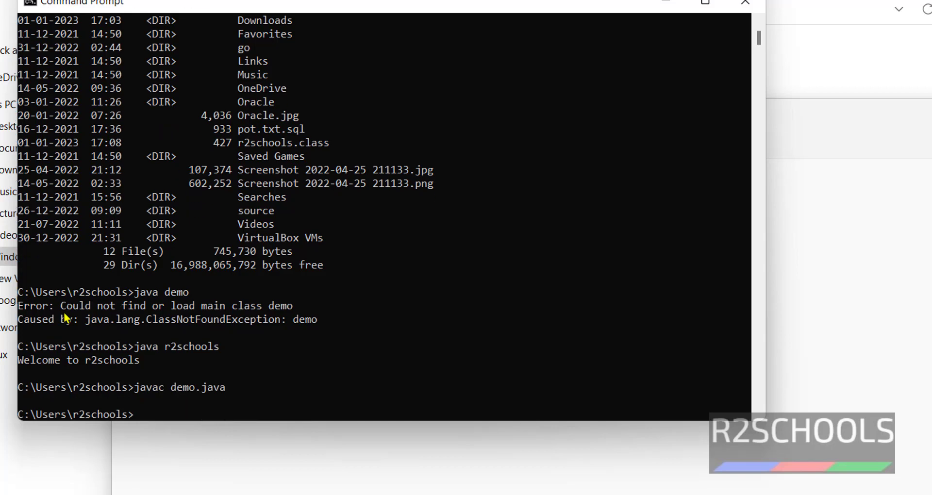
Run the recompiled program with java r2schools and check its printed message.
type("java")
key("BackSpace")
type("2schools")
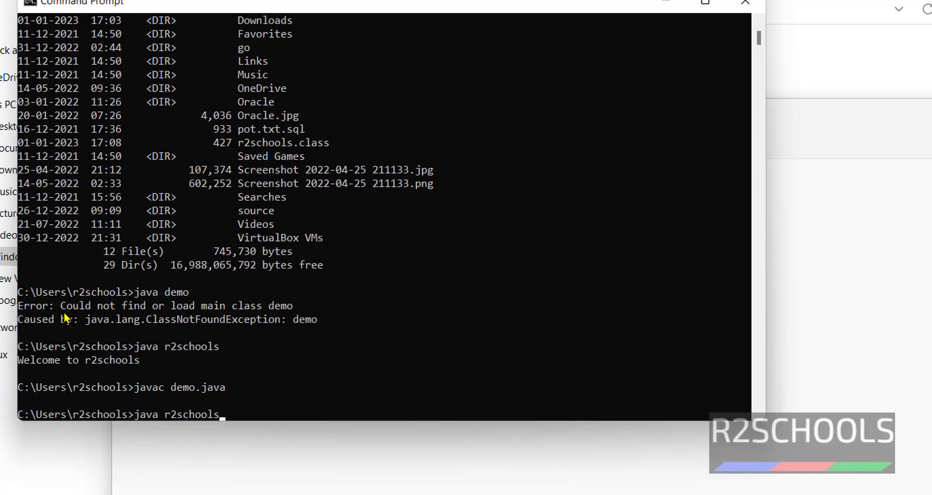
key("Return")
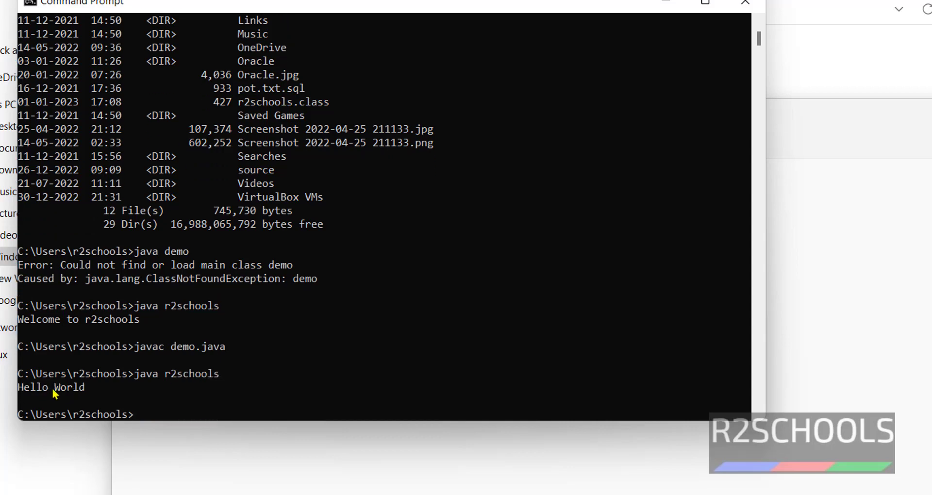
left_click_drag(53, 388, 85, 387)
In Notepad, duplicate the System.out.println("Hello World"); statement on a new line below it, indented to match.
left_click(782, 268)
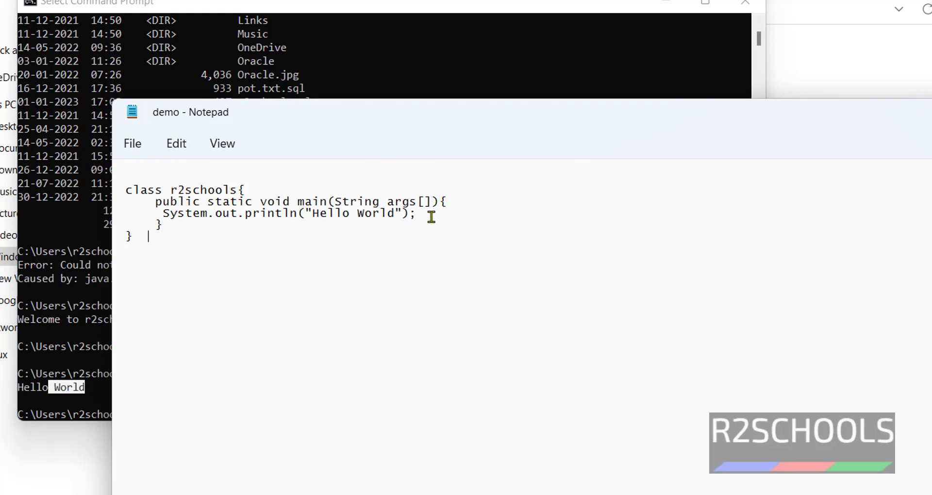
left_click_drag(432, 214, 158, 214)
key("ctrl+c")
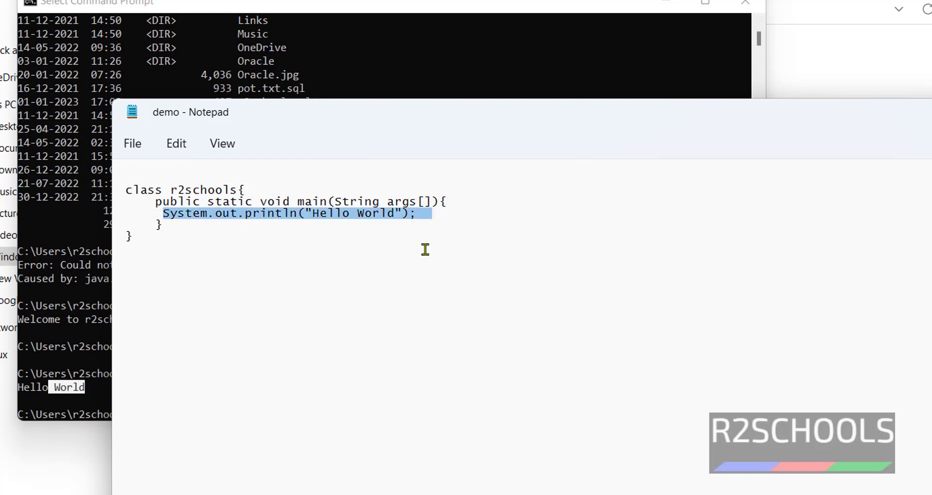
left_click(448, 214)
key("BackSpace")
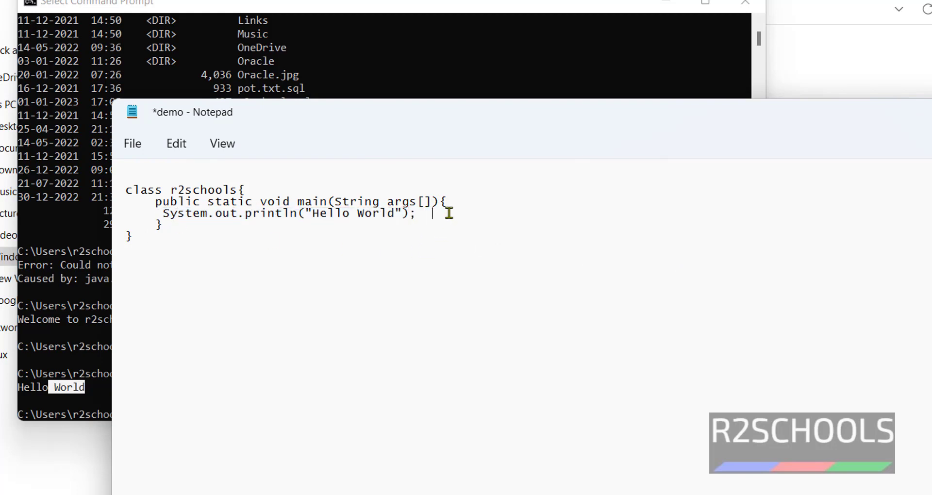
key("Return")
key("ctrl+v")
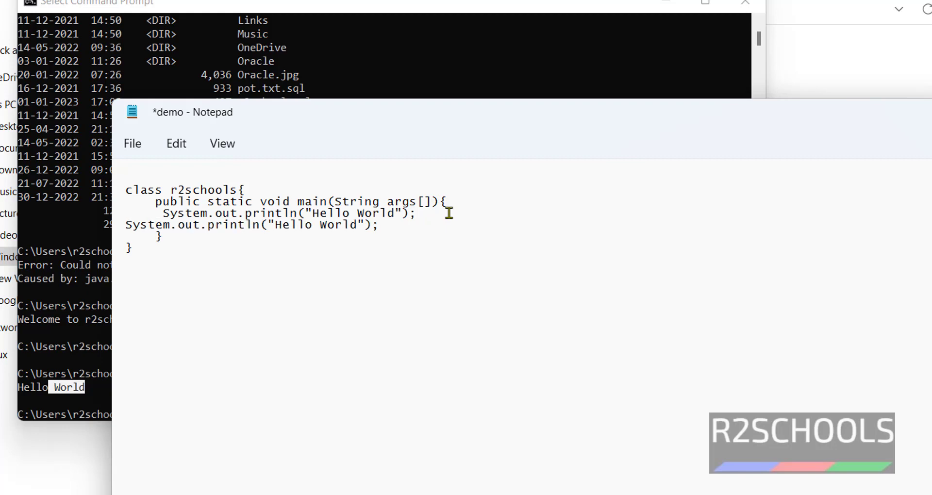
key("Home")
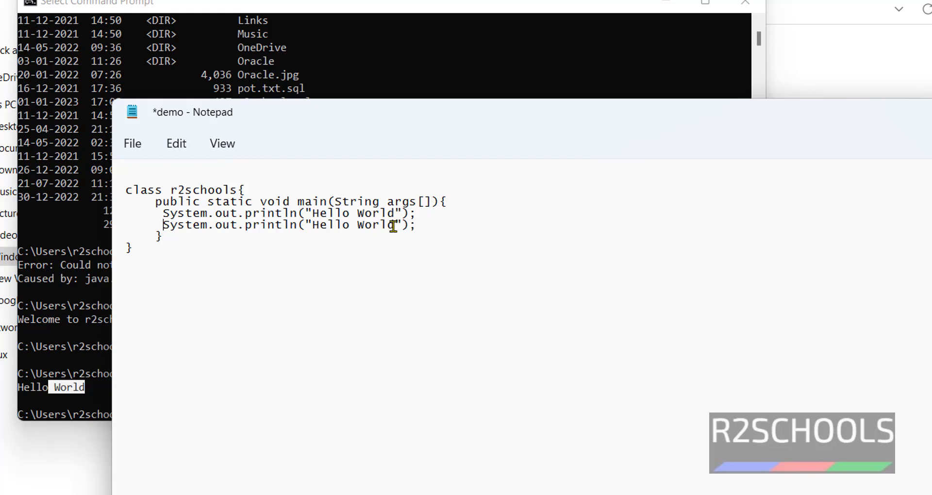
Change the message in the second println statement to "Second Line" and save the demo file.
left_click_drag(394, 226, 313, 225)
type("Second Line")
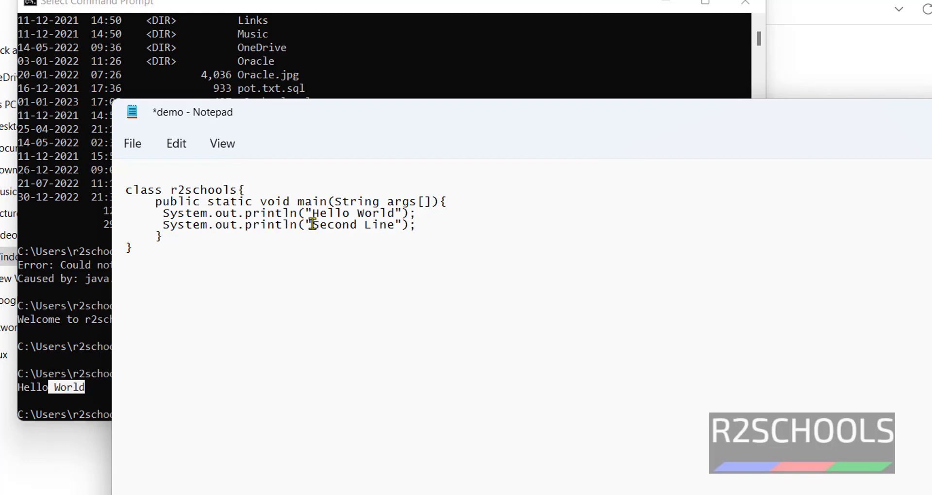
key("ctrl+s")
Switch to Command Prompt and rerun java r2schools without recompiling the edited source.
left_click(423, 63)
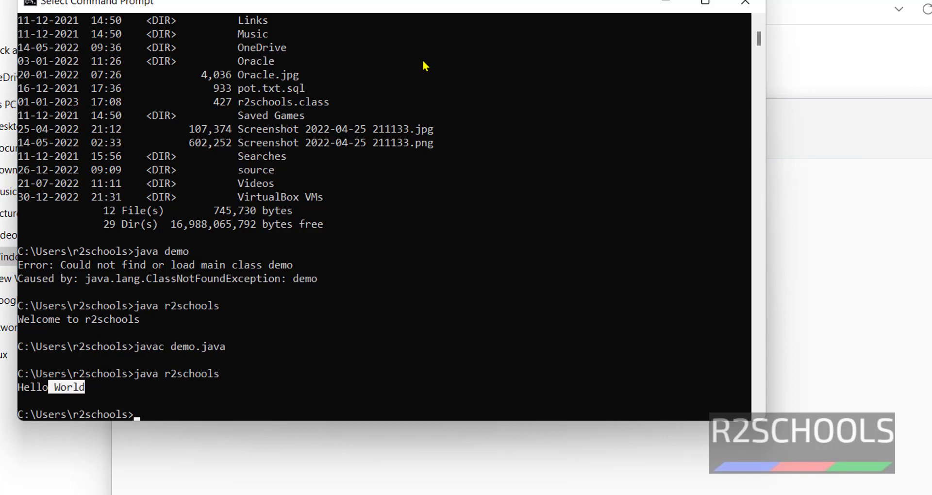
key("Up")
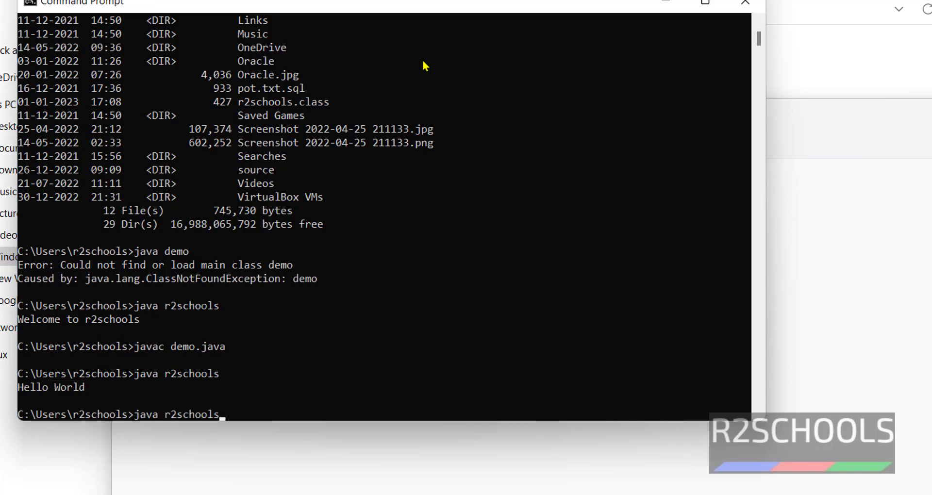
key("Return")
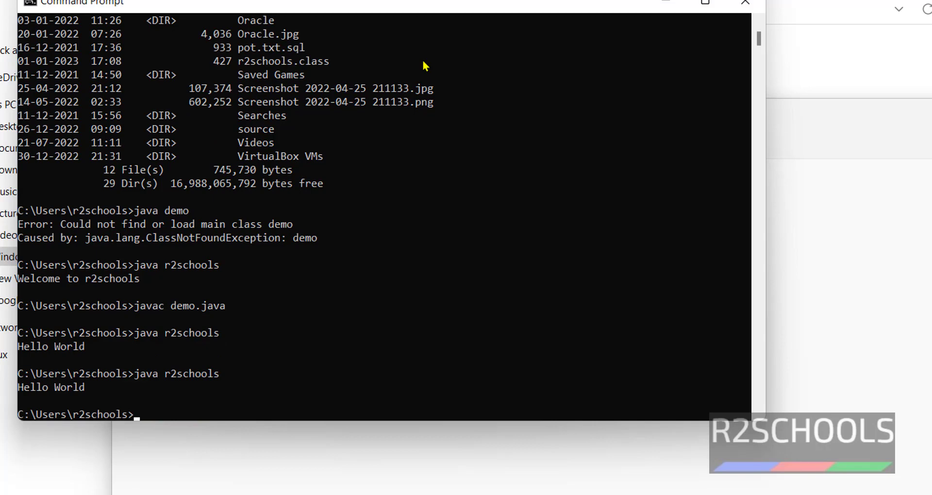
Recompile the source with javac demo.java and run the updated program with java r2schools.
type("javac demo.java")
key("Return")
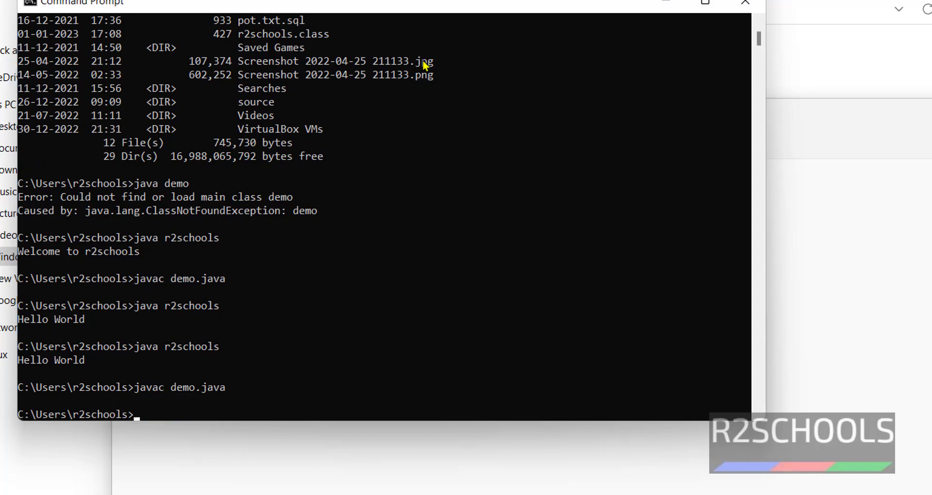
type("java r2schools")
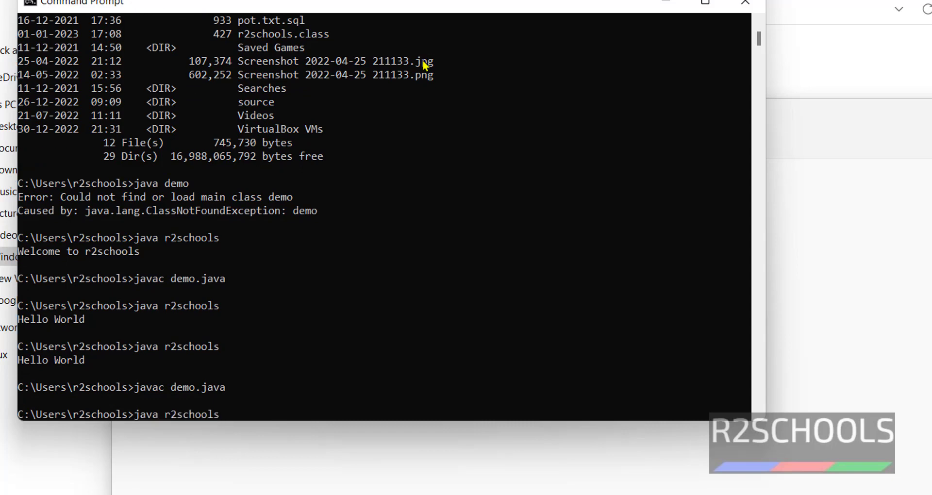
key("Return")
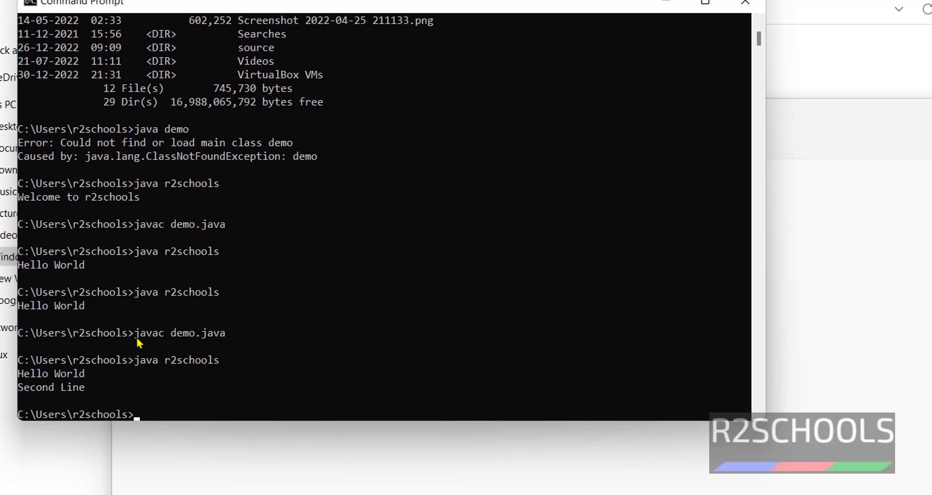